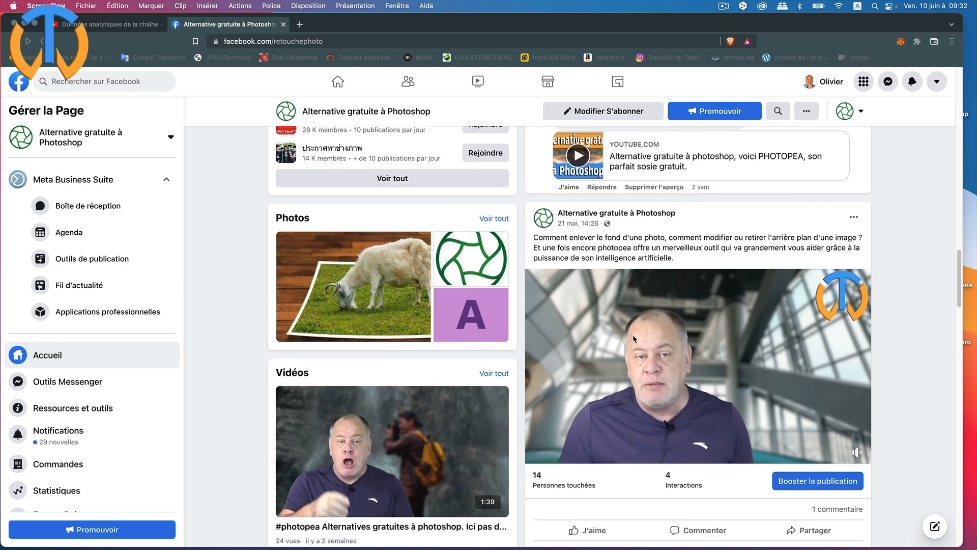
Look through the Facebook page's published video posts, the pinned post and the channel link in its comment
scroll(726, 324, down, 5)
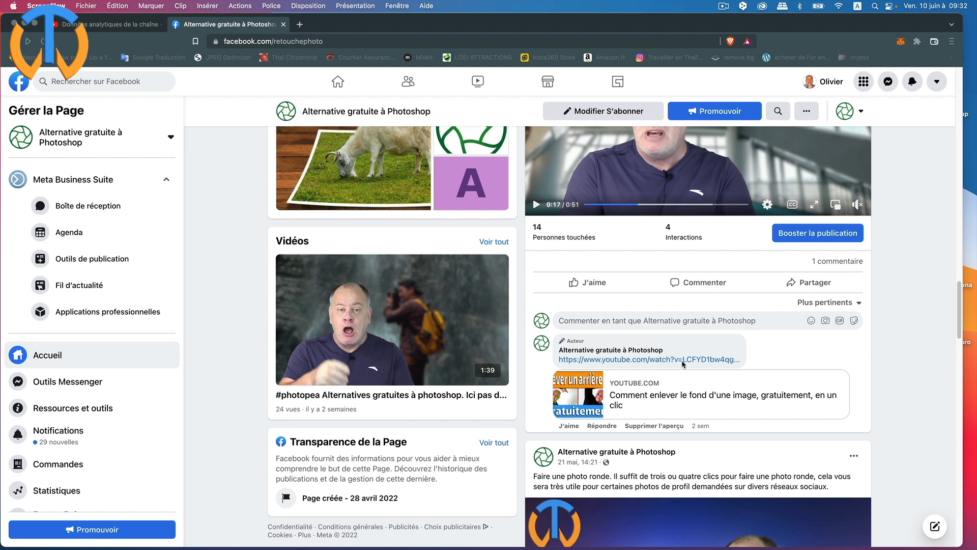
scroll(682, 361, up, 15)
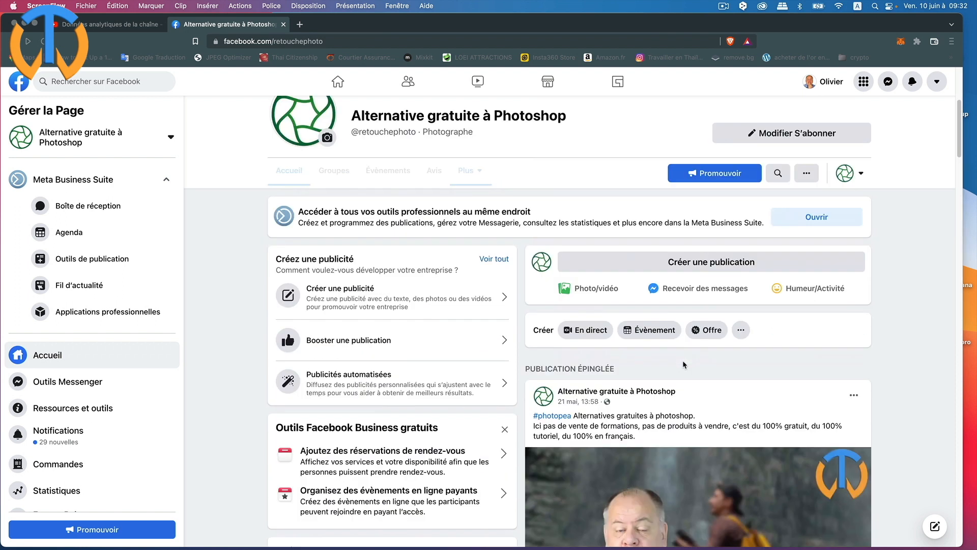
scroll(698, 366, down, 6)
scroll(698, 367, down, 5)
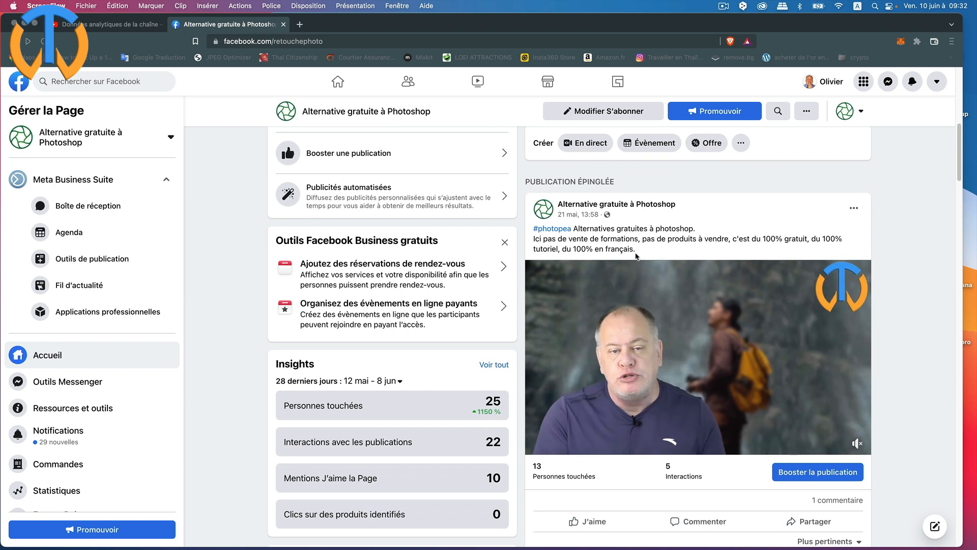
scroll(676, 342, up, 4)
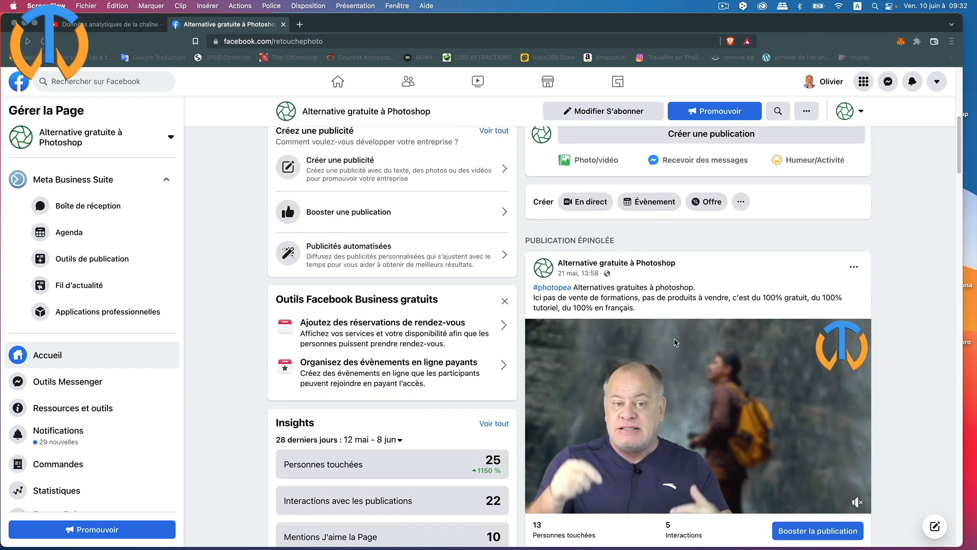
scroll(675, 342, down, 1)
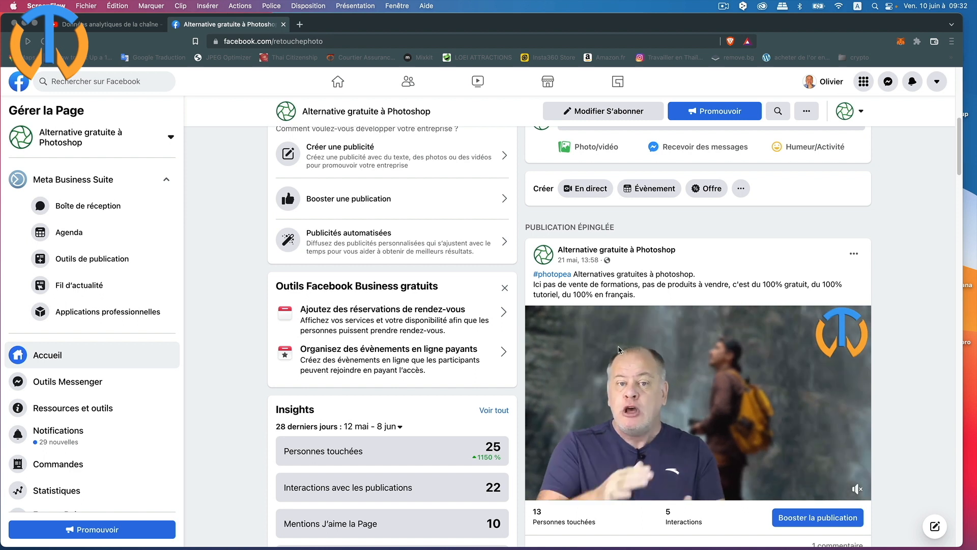
scroll(676, 342, down, 3)
scroll(623, 264, up, 2)
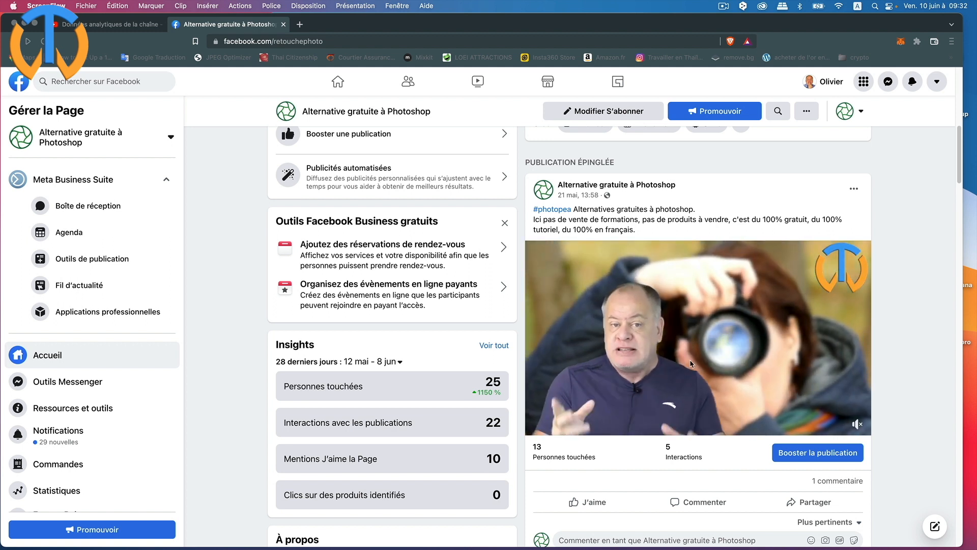
scroll(689, 360, down, 3)
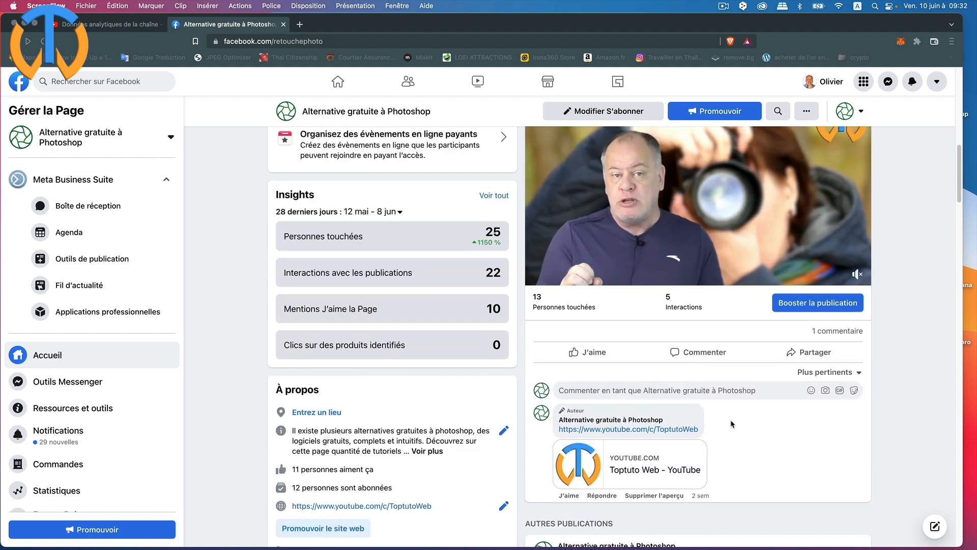
scroll(574, 418, up, 3)
scroll(575, 419, up, 4)
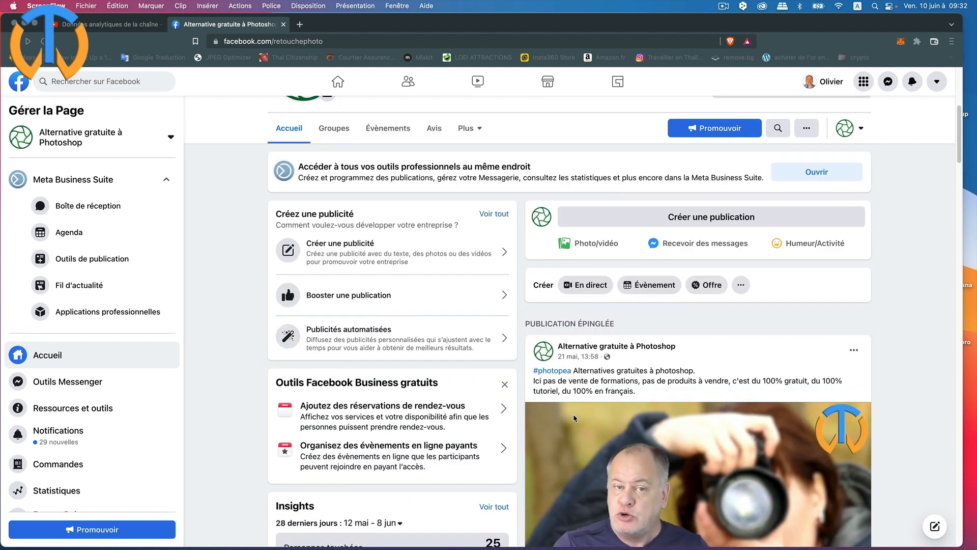
scroll(572, 429, up, 5)
Start boosting the pinned #photopea post of 21 May on the Facebook page
scroll(572, 429, down, 10)
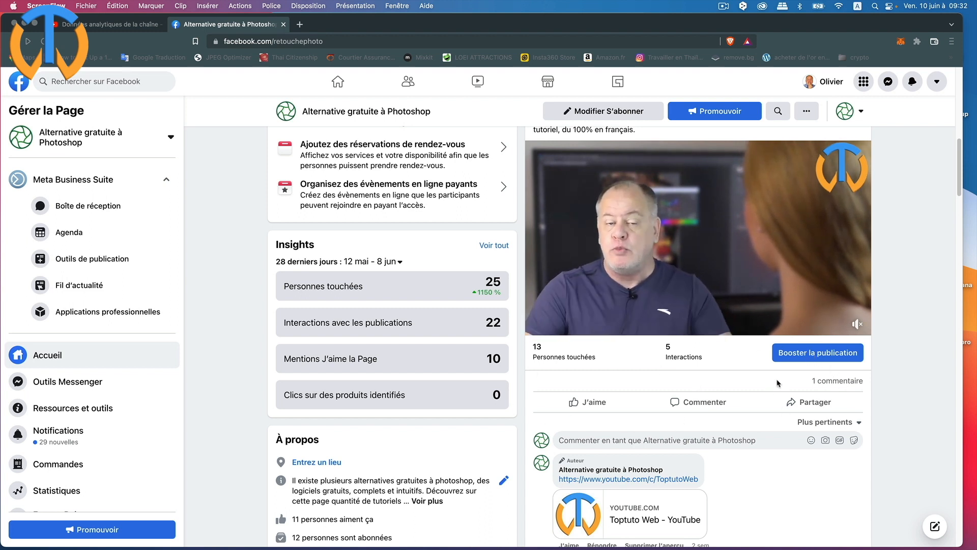
click(805, 359)
click(804, 359)
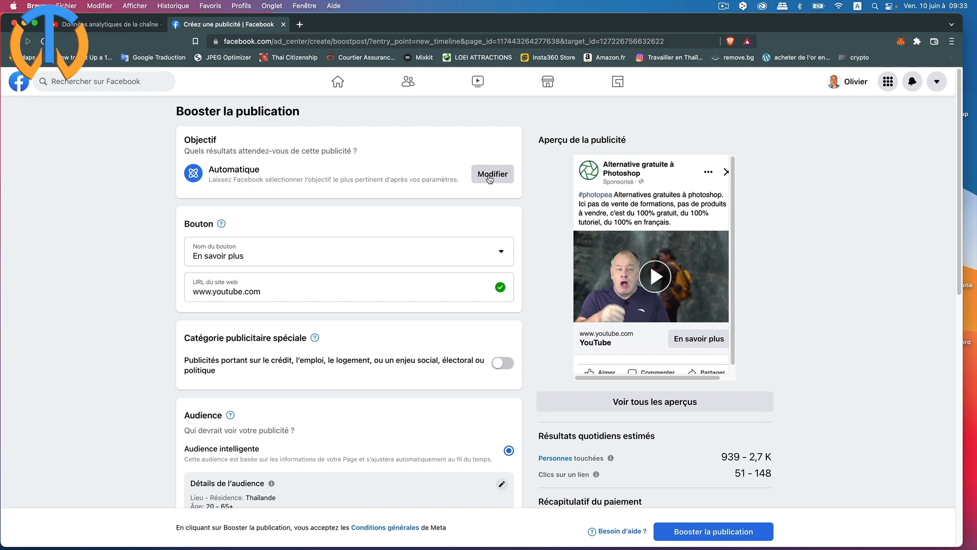
Set the ad's objective to "Obtenir plus de vues de vidéos" and its button name to "En savoir plus"
click(489, 177)
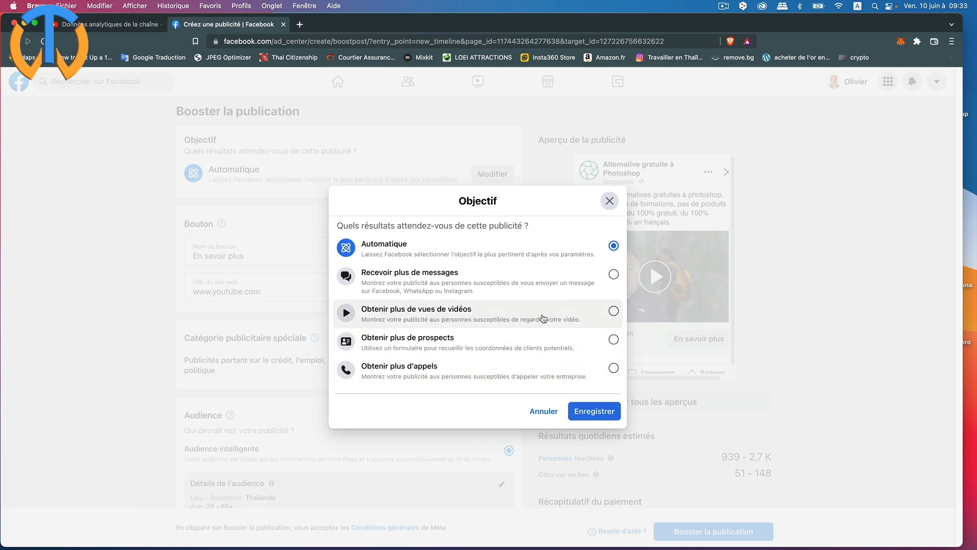
click(614, 311)
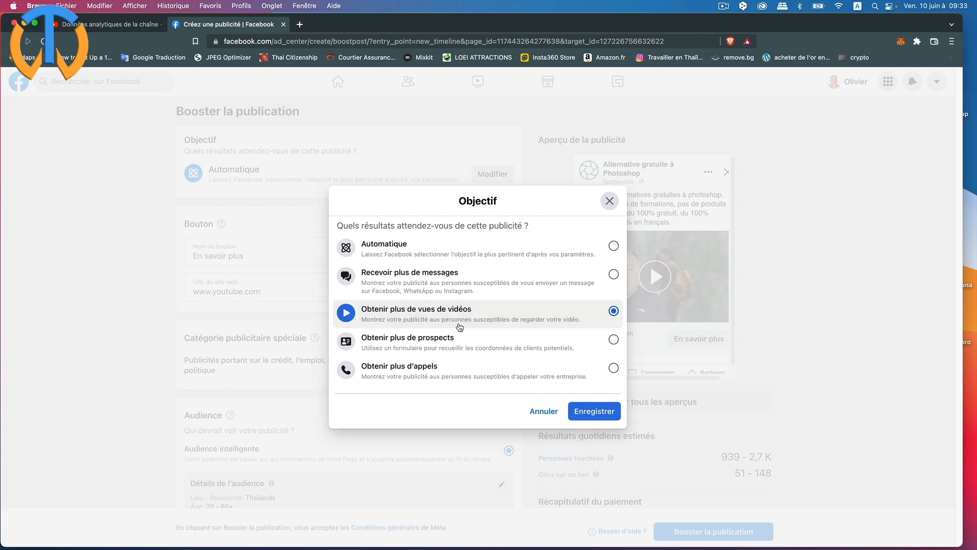
click(609, 413)
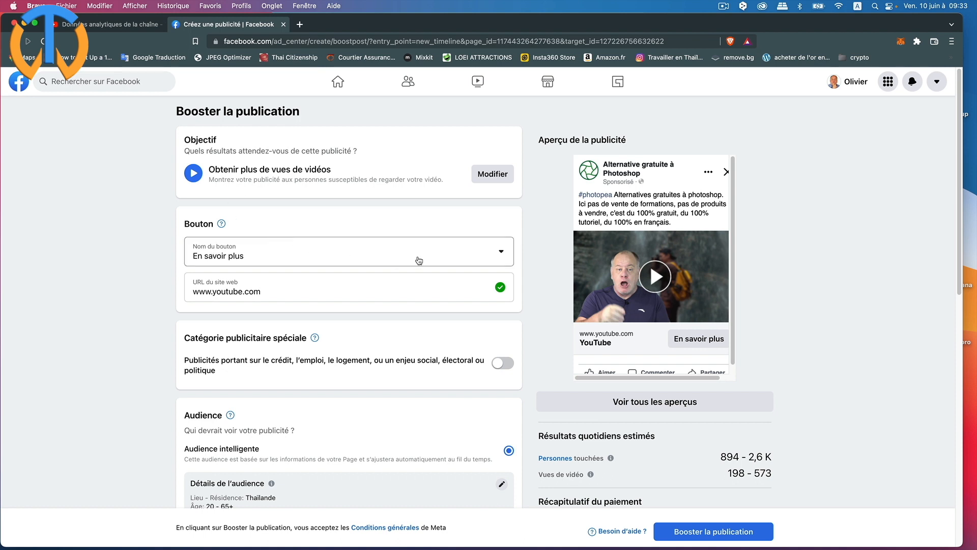
click(419, 261)
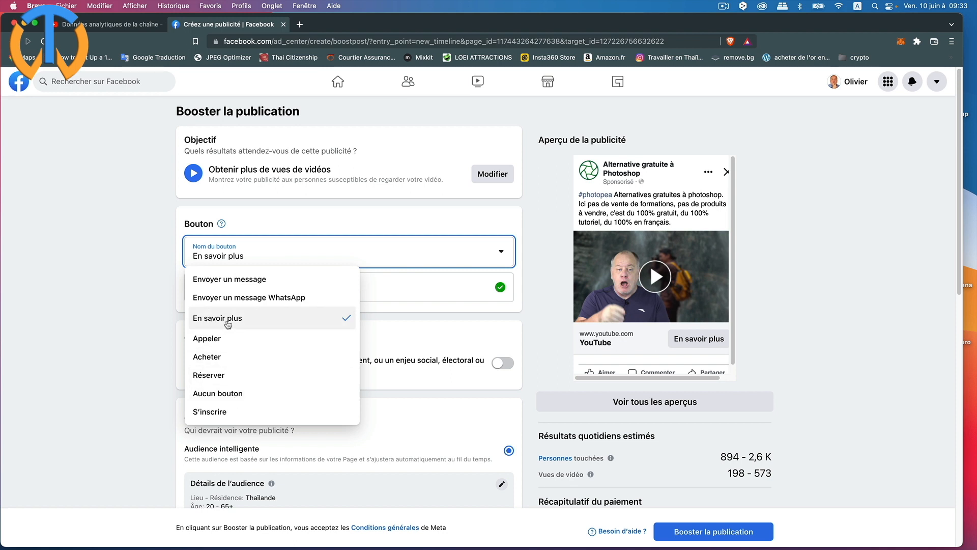
click(230, 322)
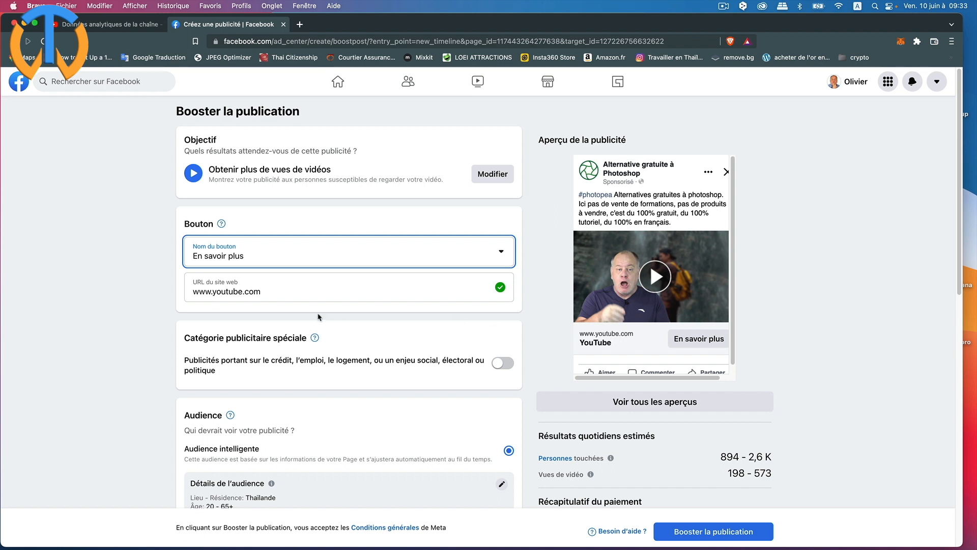
Switch to the Toptuto Web YouTube channel and examine its home page, including channel statistics, keywords and video rows
click(110, 24)
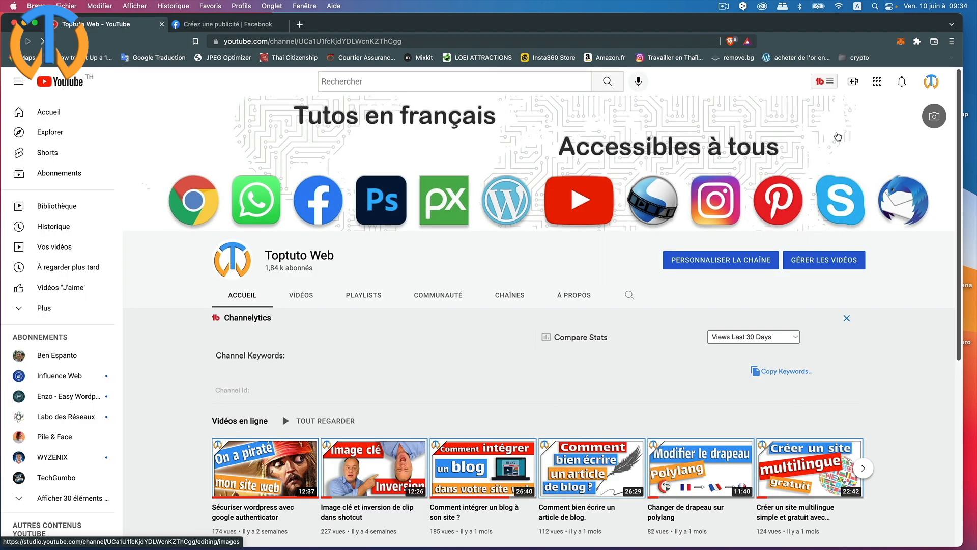
click(301, 295)
click(242, 297)
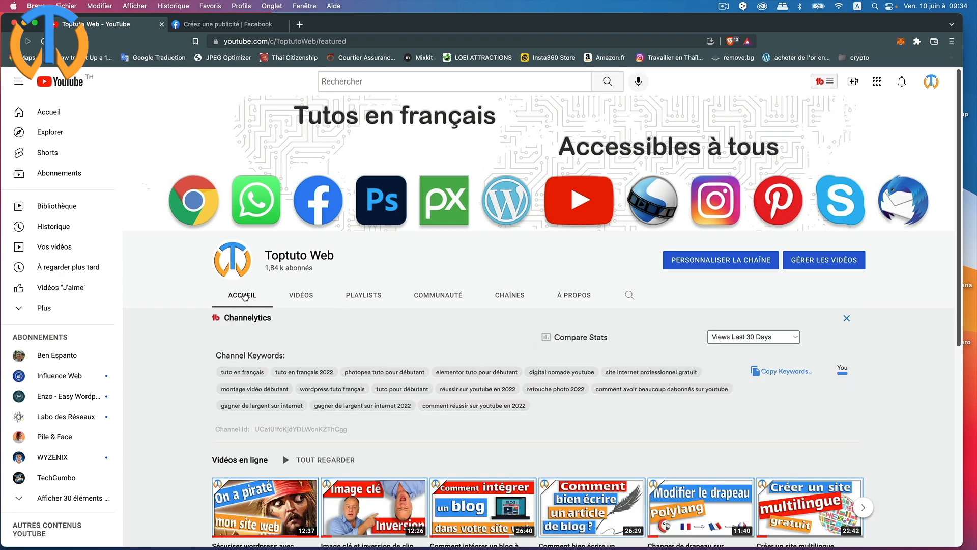
scroll(534, 381, down, 3)
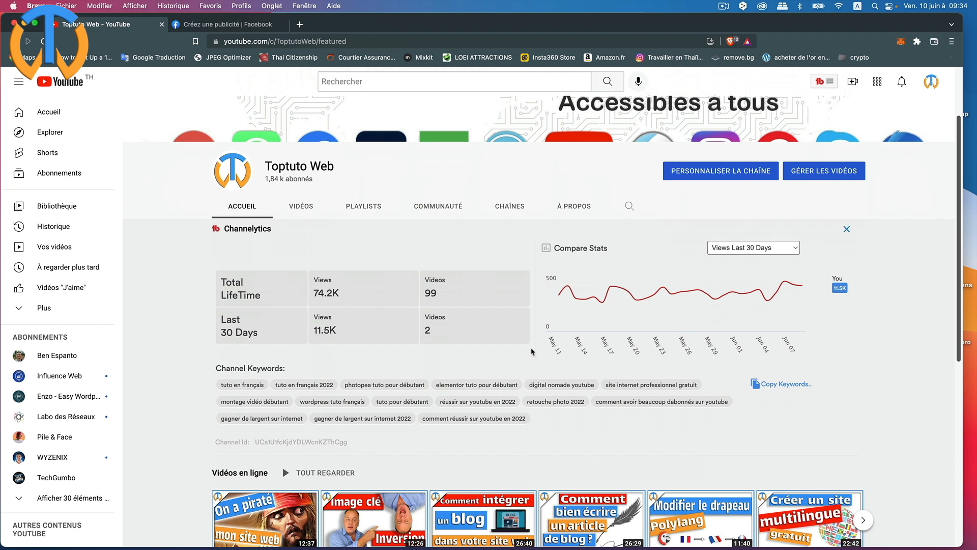
scroll(585, 285, down, 3)
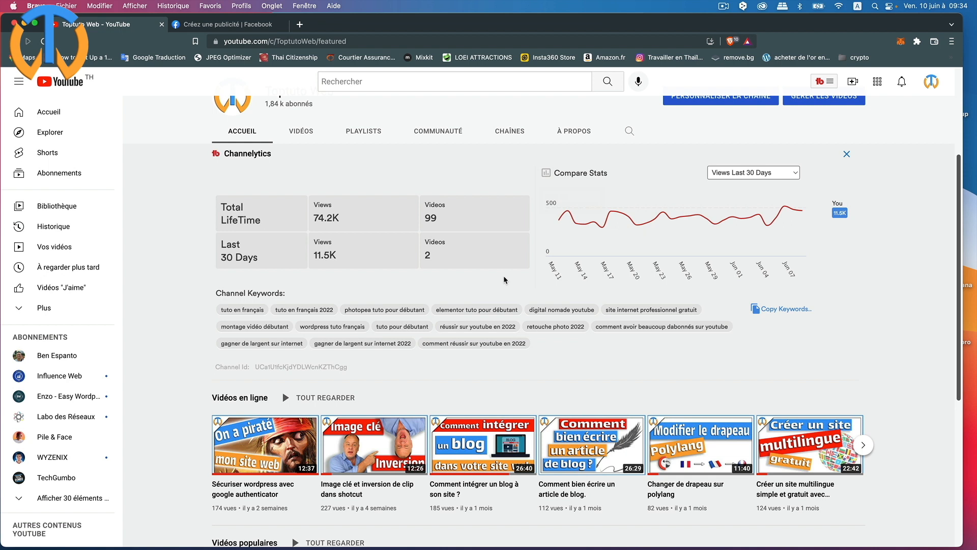
scroll(530, 309, down, 3)
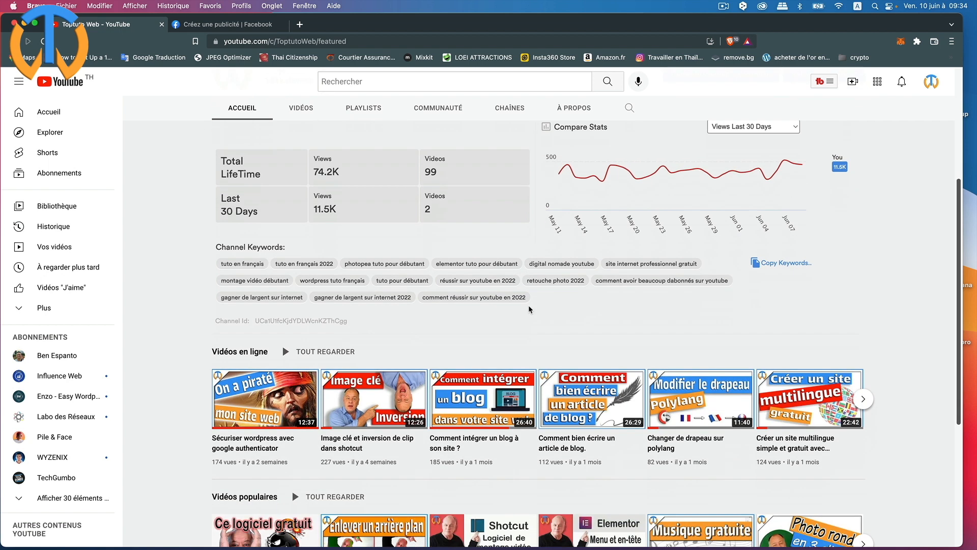
scroll(454, 320, up, 5)
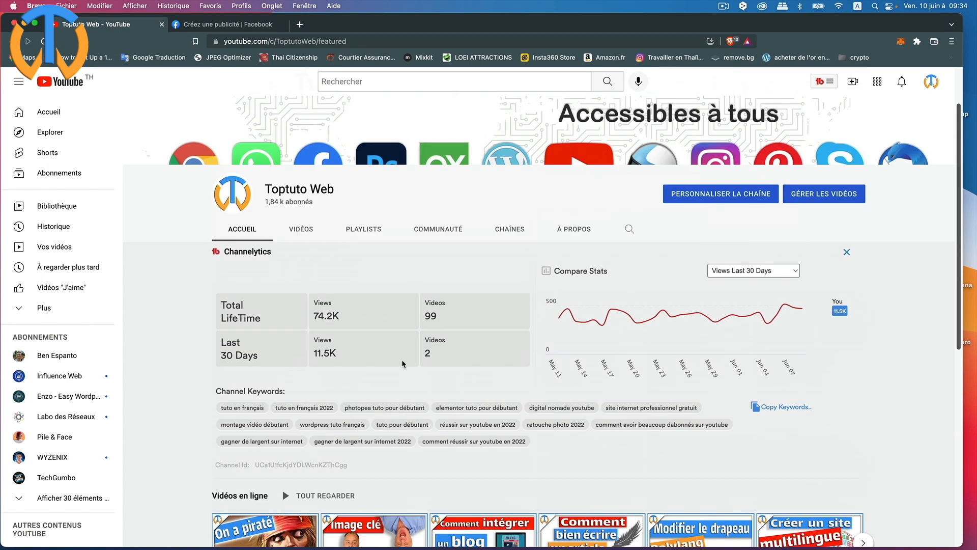
scroll(533, 373, down, 3)
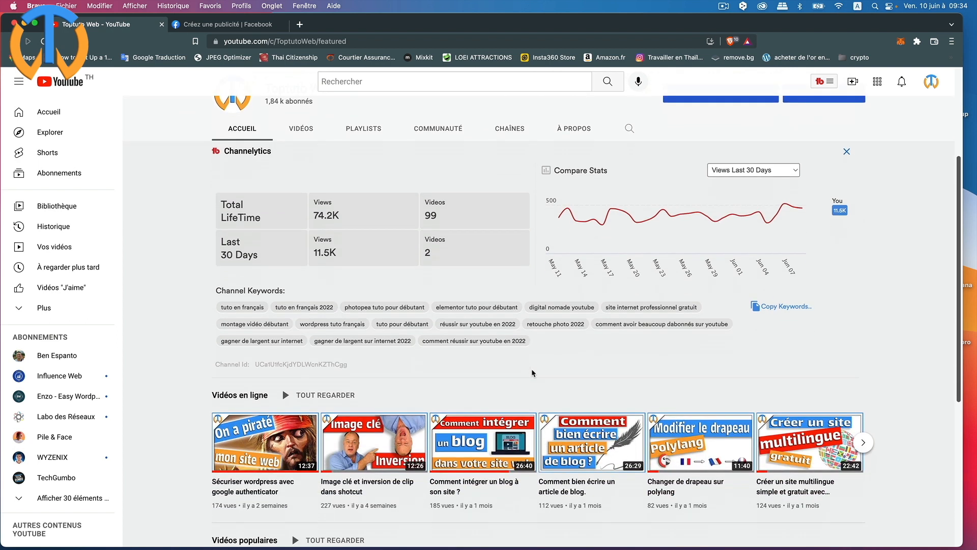
scroll(533, 372, down, 3)
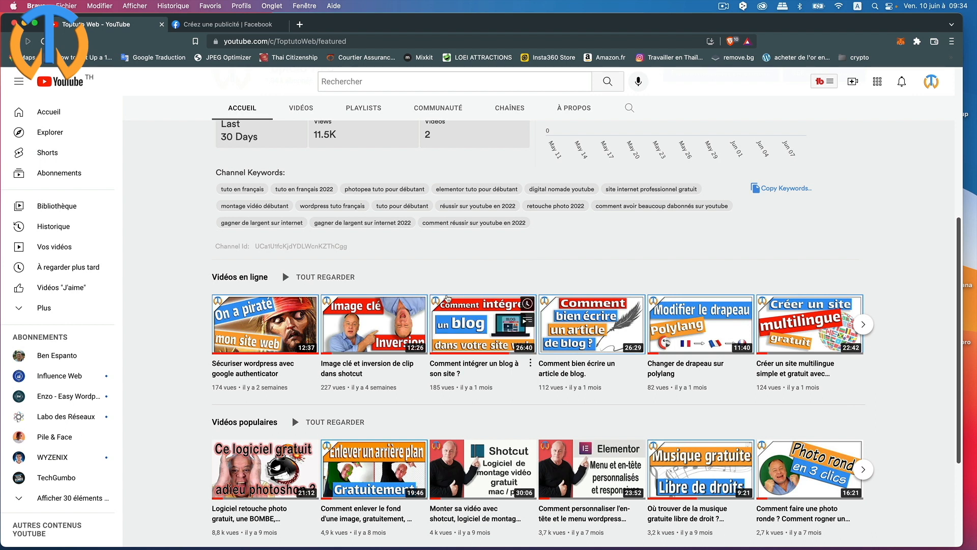
scroll(377, 320, down, 2)
scroll(377, 319, up, 5)
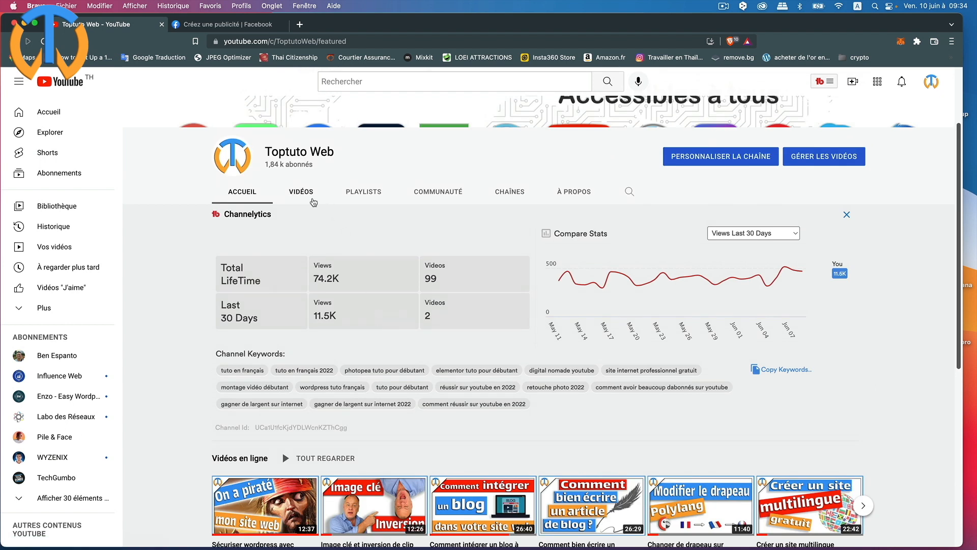
Show the Toptuto Web channel's list of videos and copy that page's web address
click(303, 196)
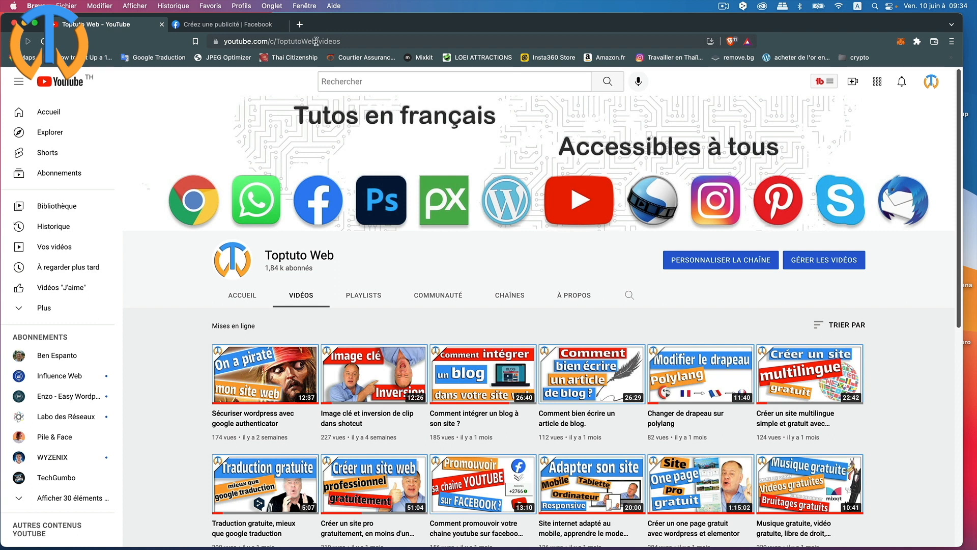
drag(356, 43, 212, 40)
key(ctrl+c)
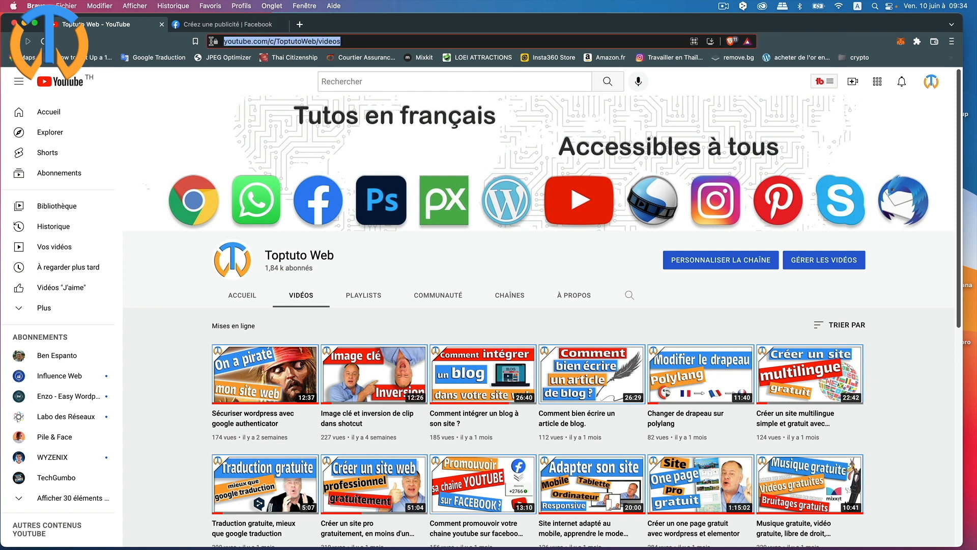
click(96, 7)
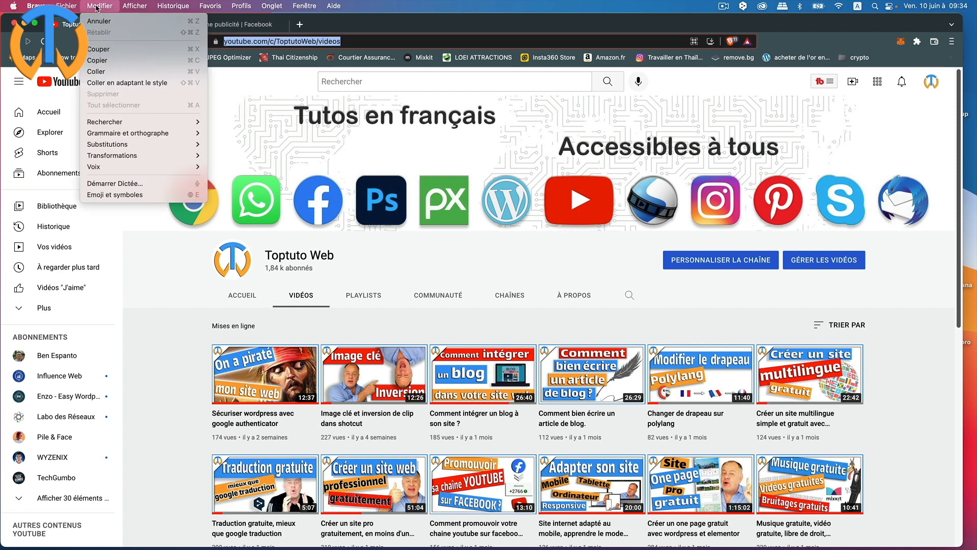
click(107, 54)
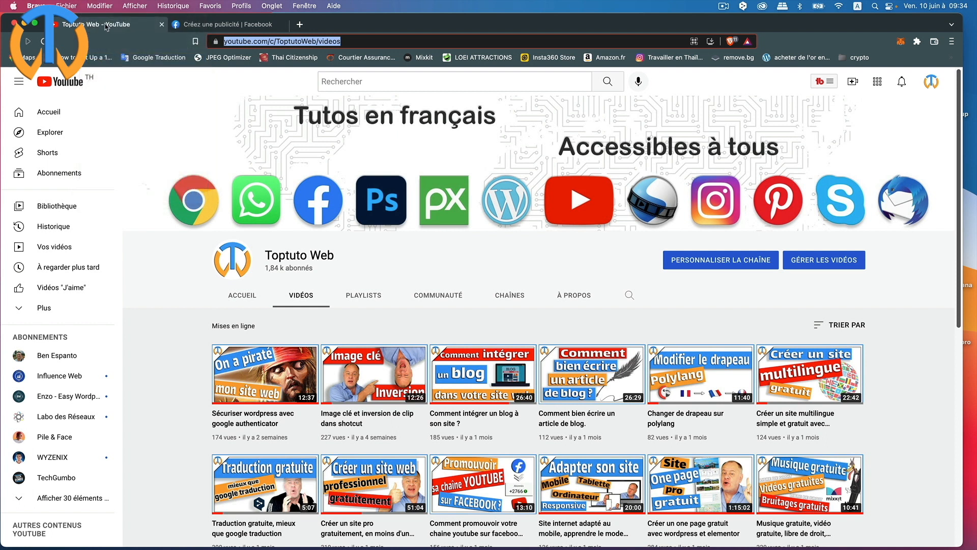
click(212, 28)
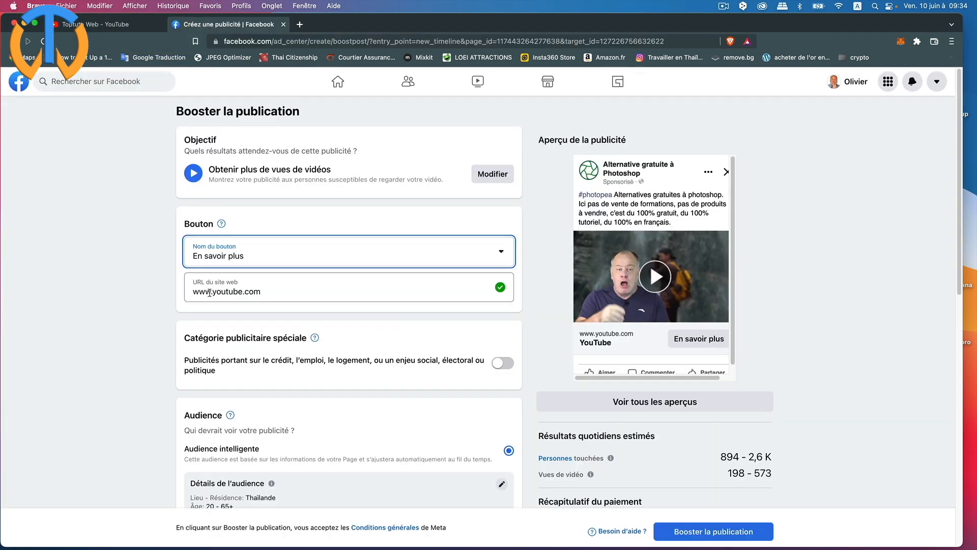
drag(269, 292, 174, 291)
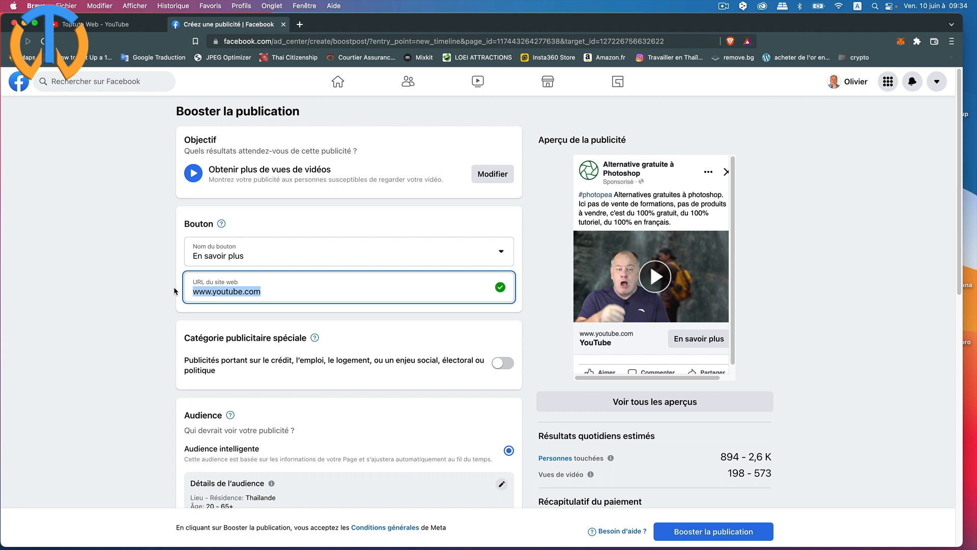
click(100, 5)
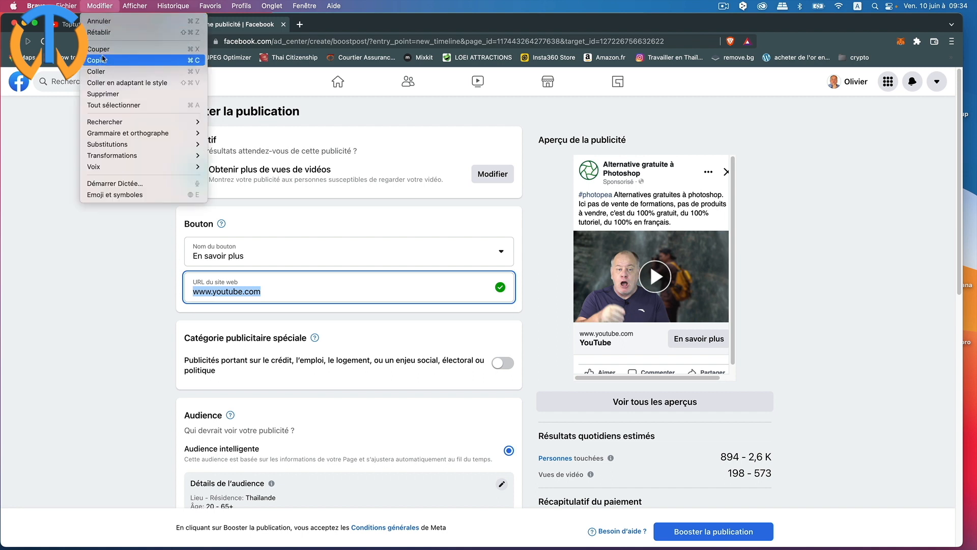
click(101, 71)
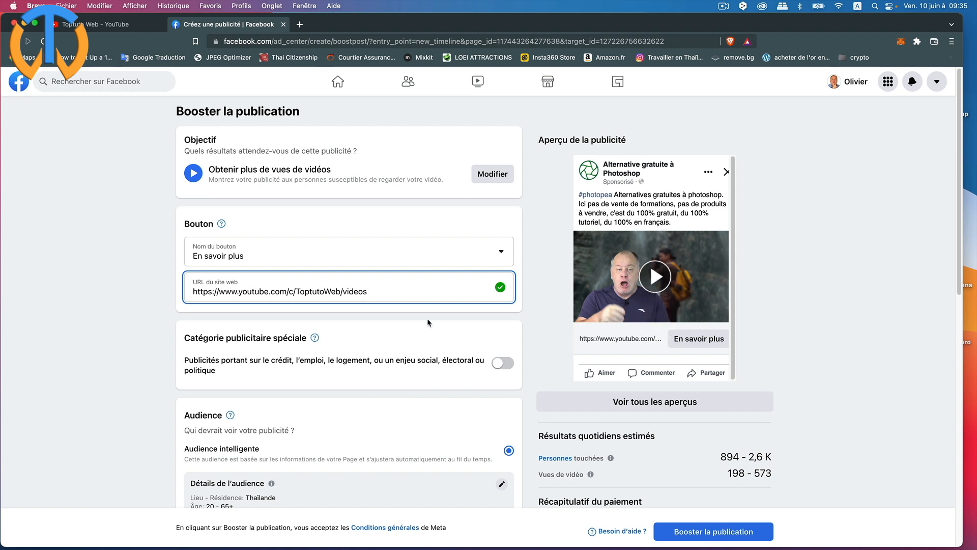
Review the Facebook ad's audience section, switch to the YouTube channel and open its audience analytics in YouTube Studio
scroll(426, 319, down, 3)
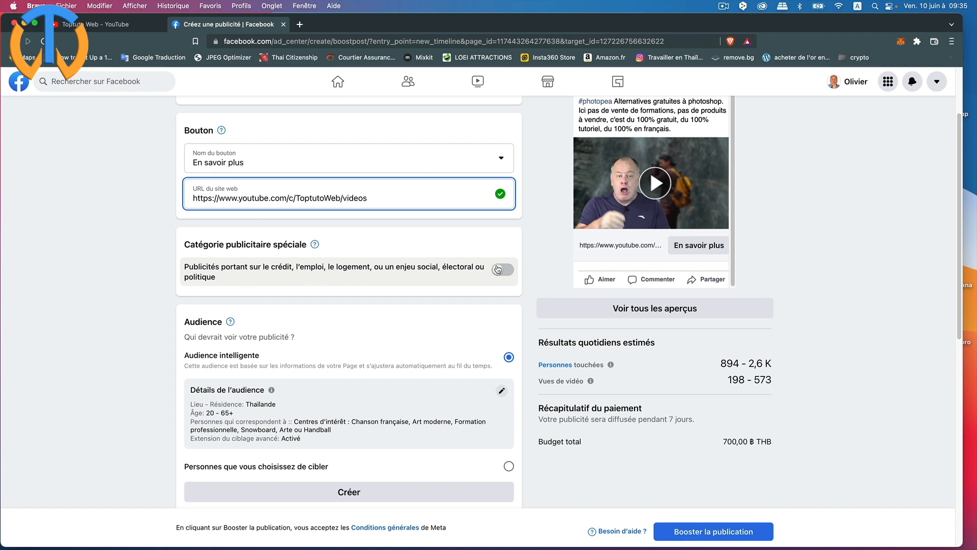
scroll(334, 301, down, 5)
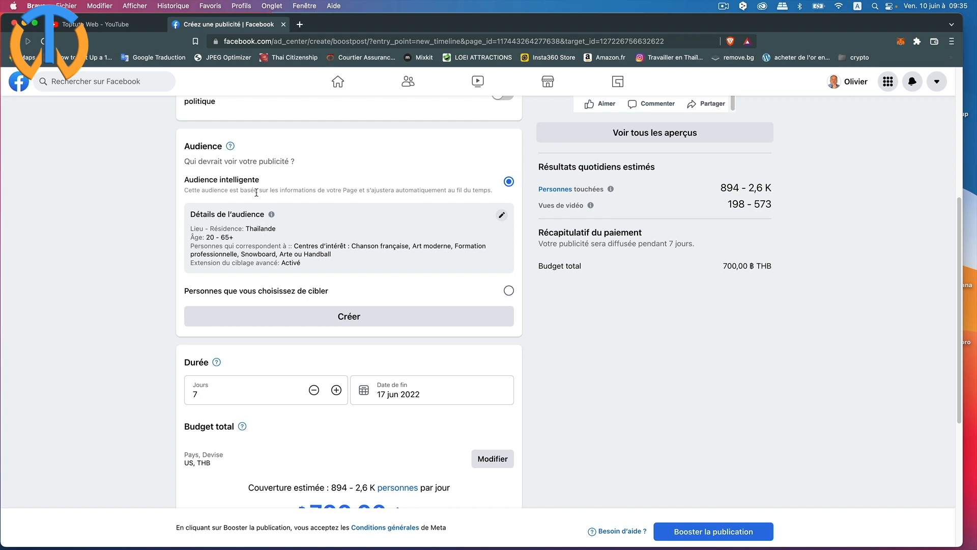
click(95, 25)
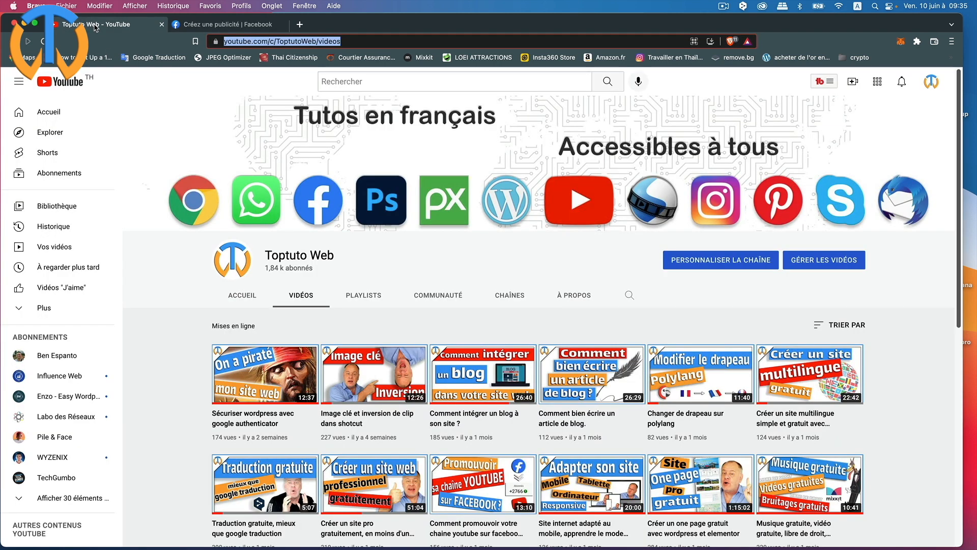
click(931, 82)
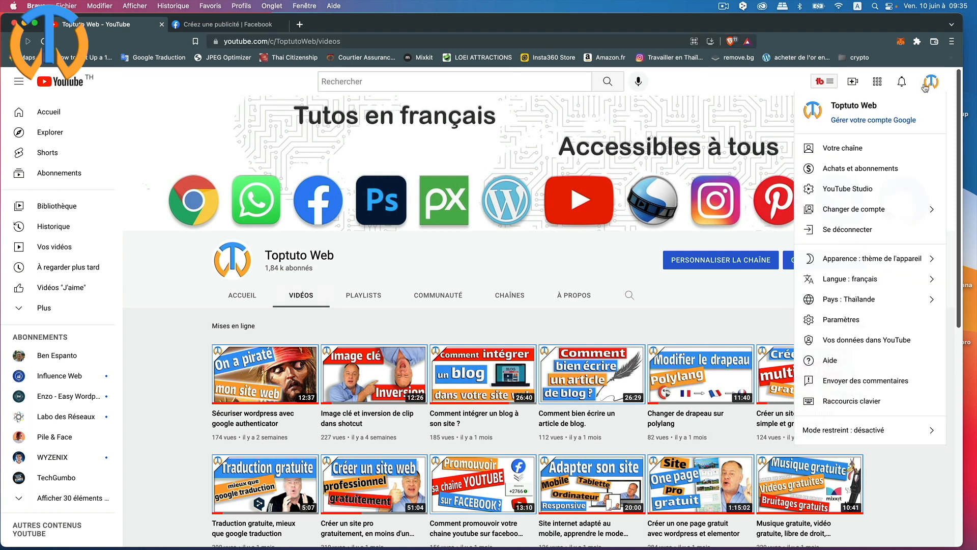
click(847, 189)
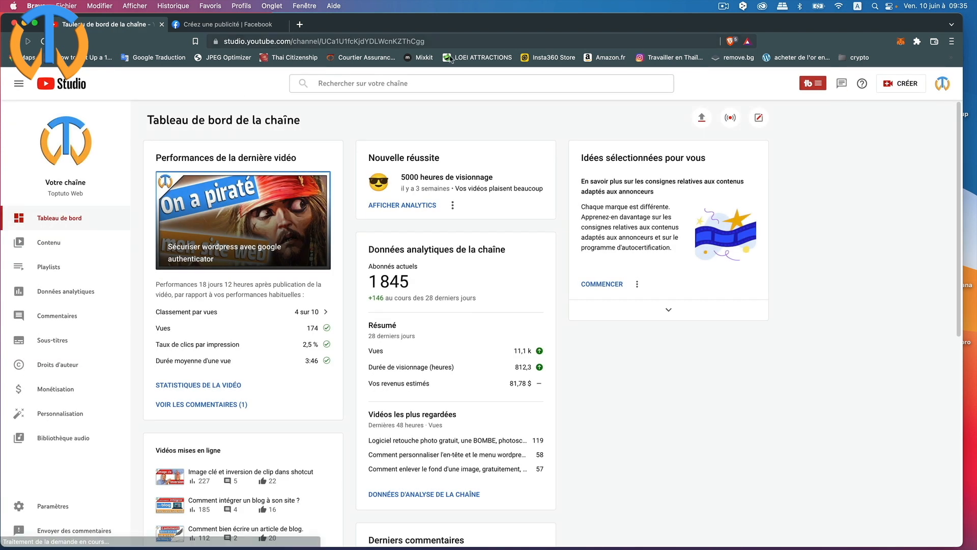
click(62, 294)
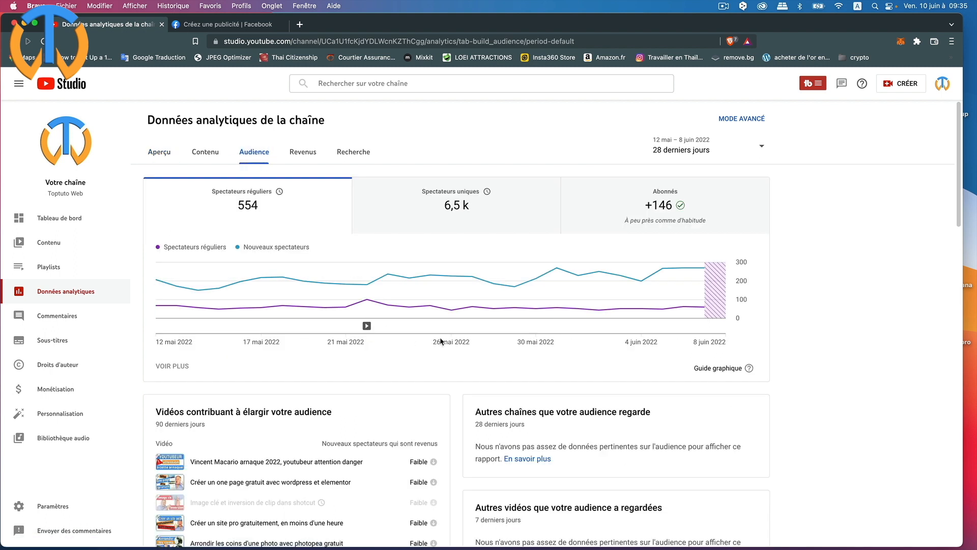
Examine the channel's audience analytics, including viewing periods, top regions, subtitle languages, and the age and gender breakdown
scroll(441, 341, down, 10)
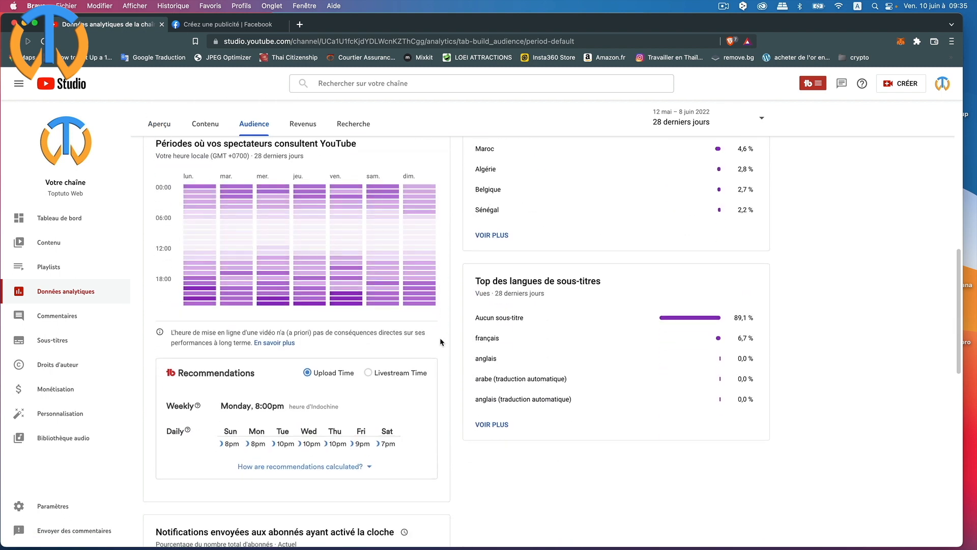
scroll(439, 337, up, 3)
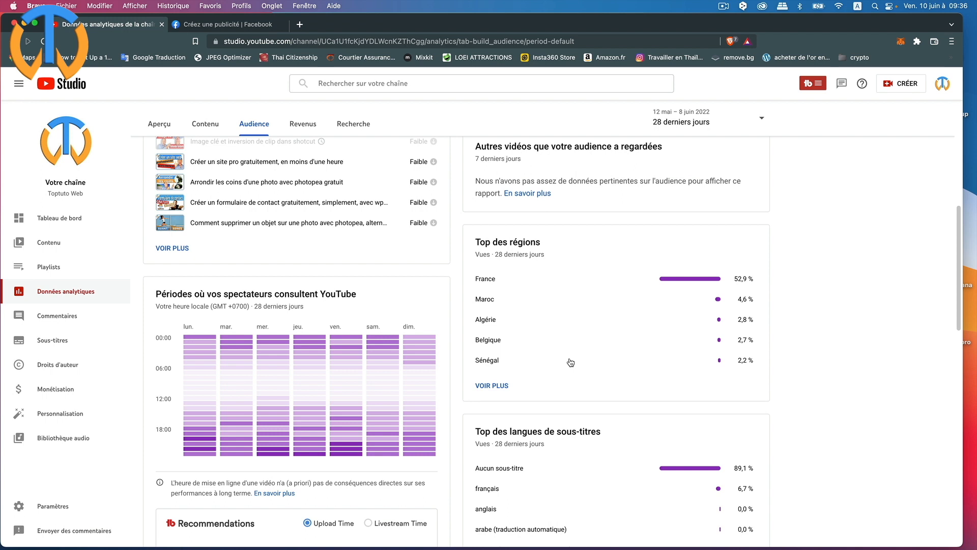
scroll(570, 362, down, 3)
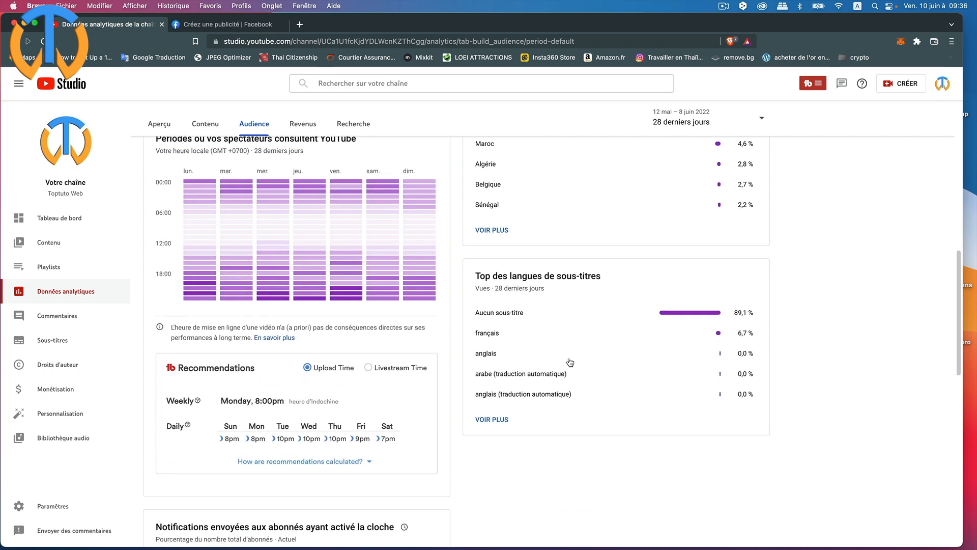
scroll(570, 362, down, 5)
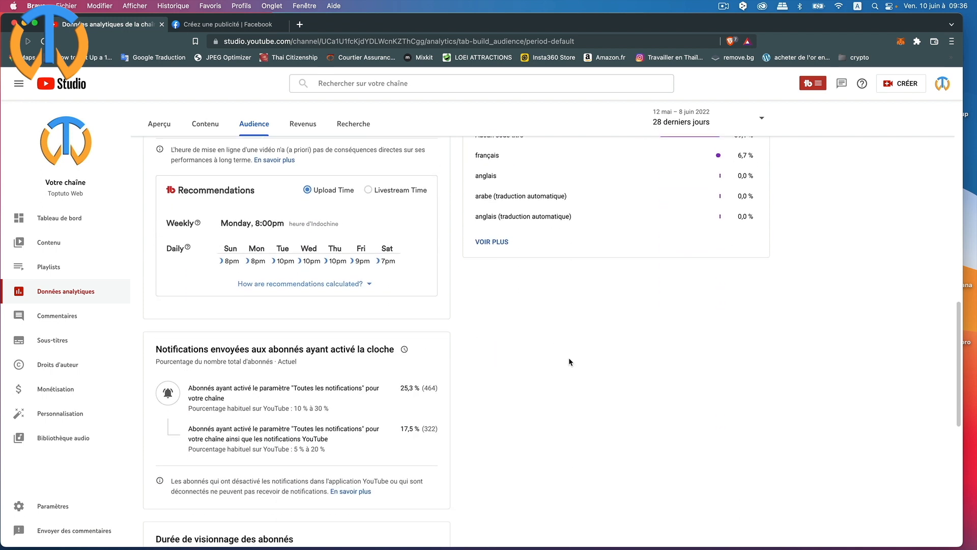
scroll(570, 362, down, 2)
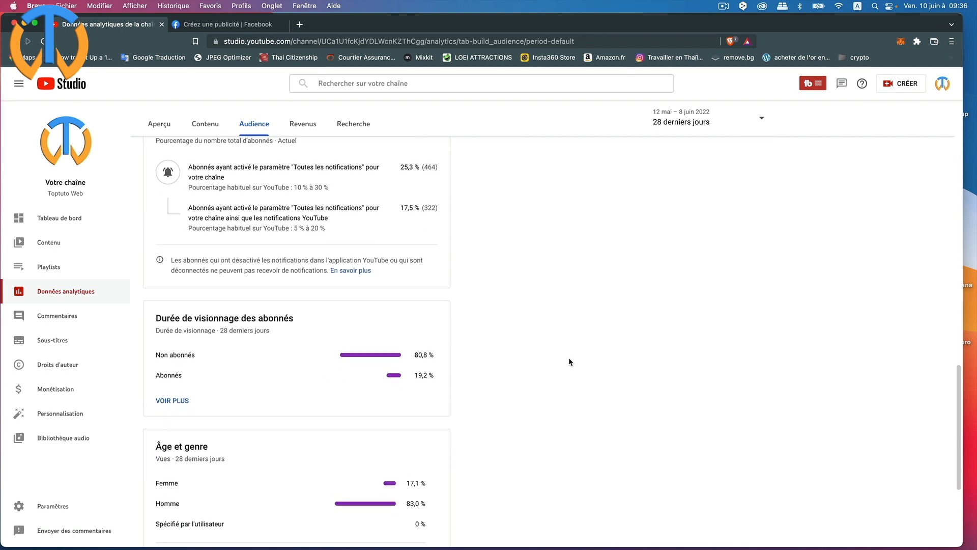
scroll(570, 362, down, 4)
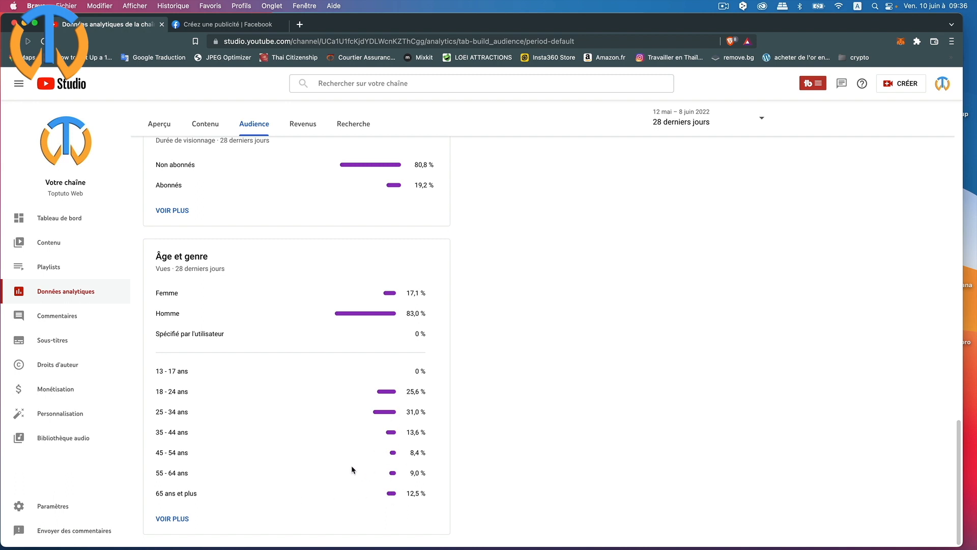
Return to the Facebook ad form, choose "Personnes que vous choisissez de cibler" and set that audience's minimum age to 20
click(218, 25)
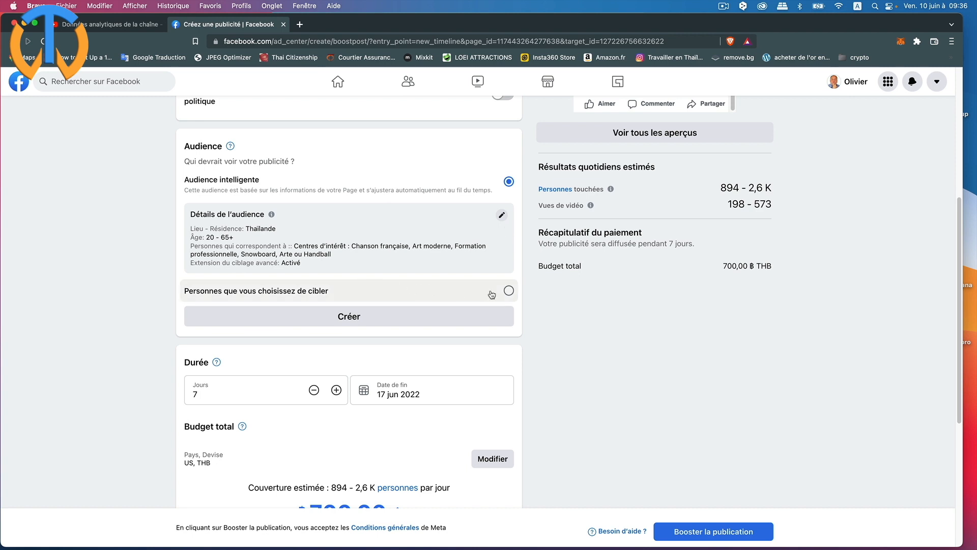
click(508, 290)
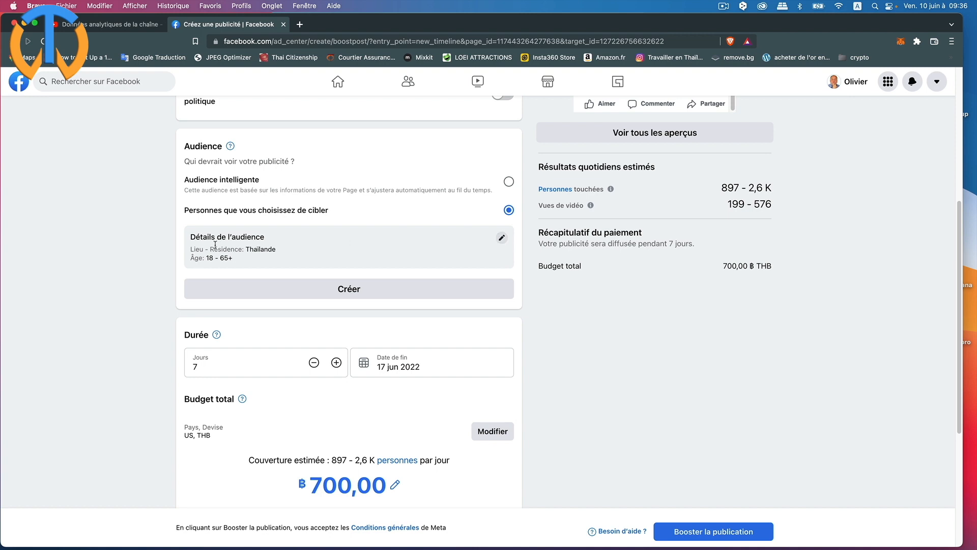
click(502, 239)
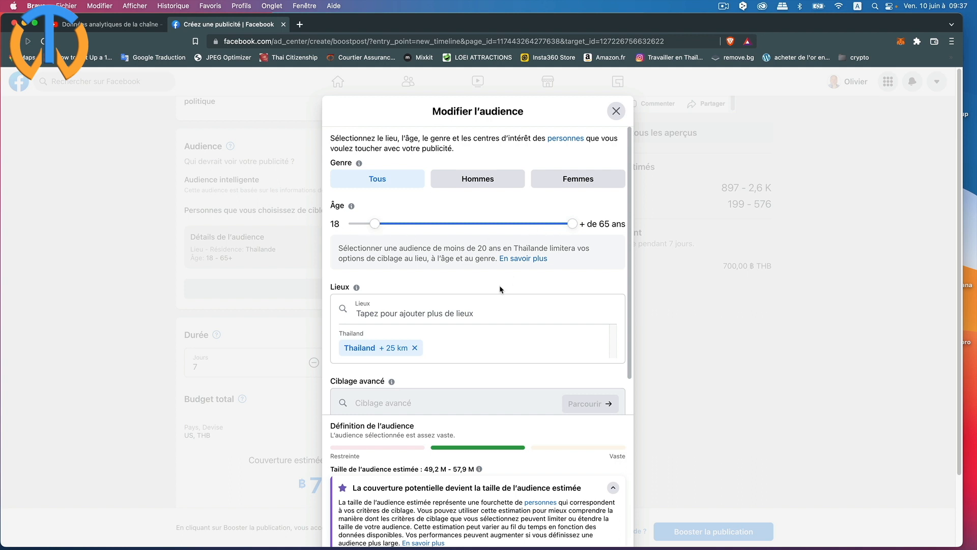
scroll(499, 286, down, 1)
scroll(426, 253, down, 1)
drag(375, 198, 382, 198)
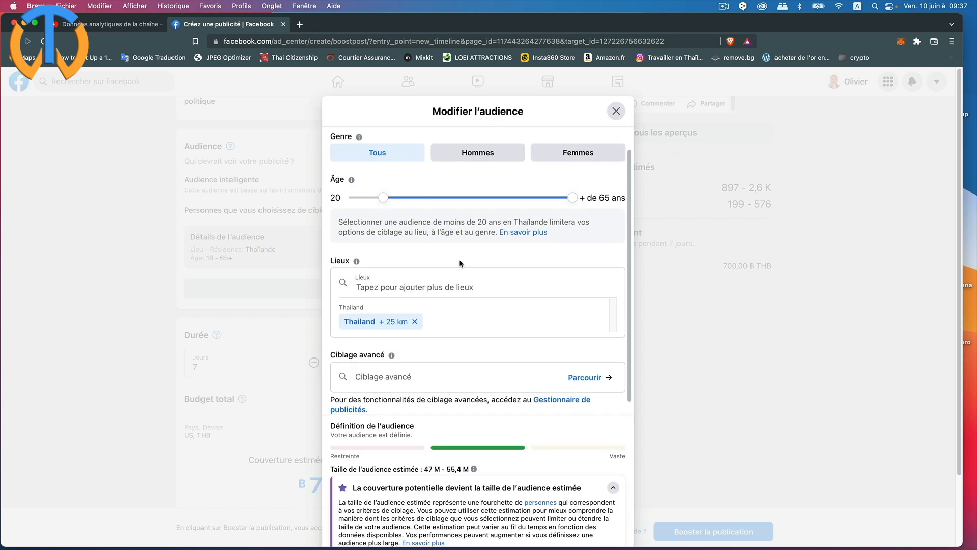
Replace Thailand with the country France as the audience's location
scroll(459, 262, down, 1)
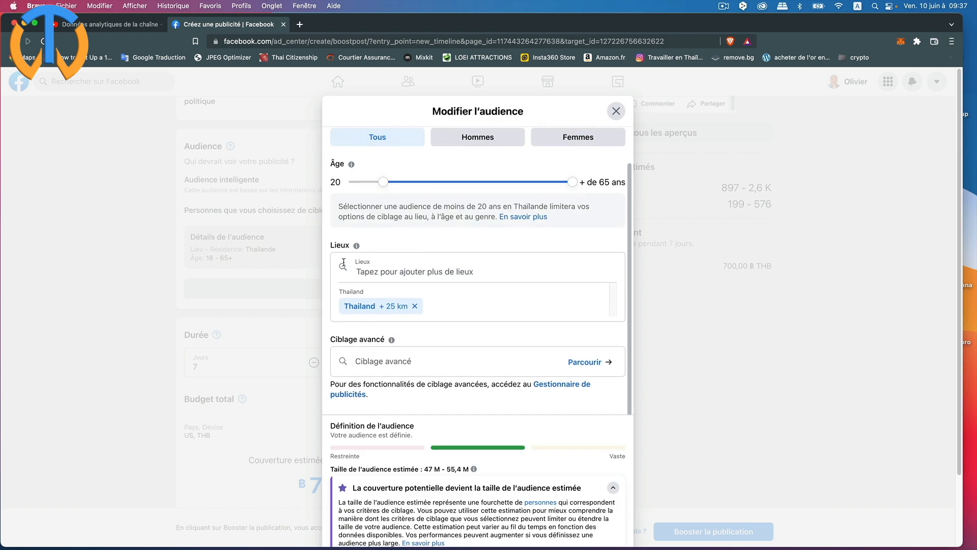
click(415, 306)
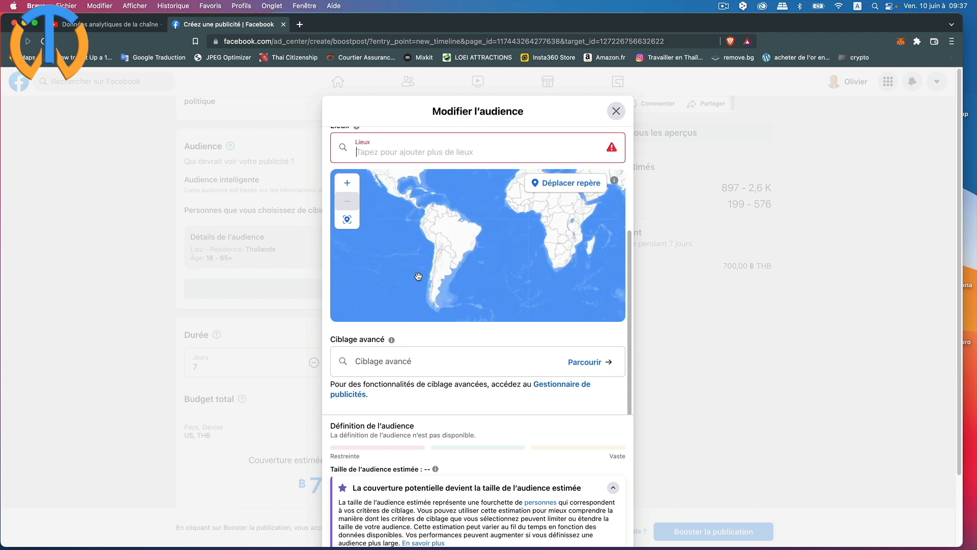
scroll(408, 141, up, 5)
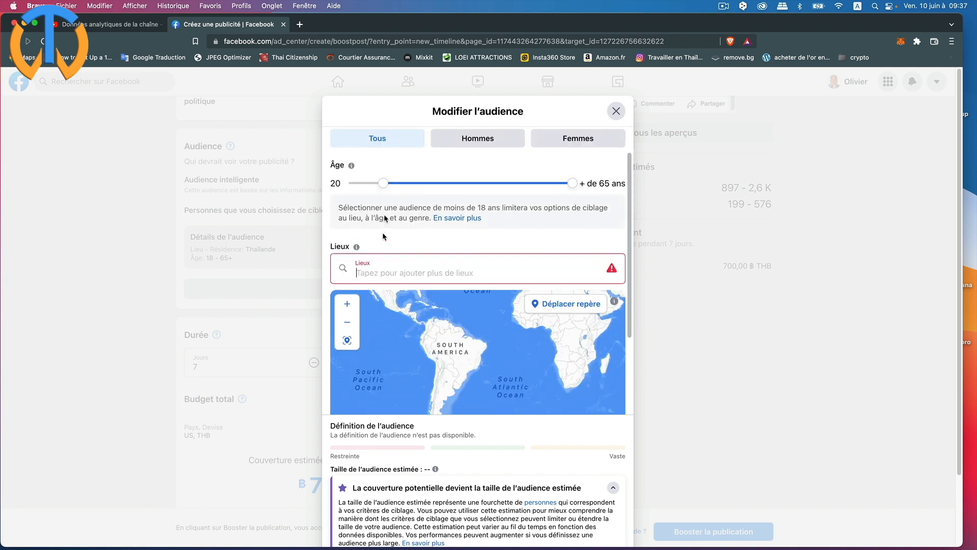
text(France)
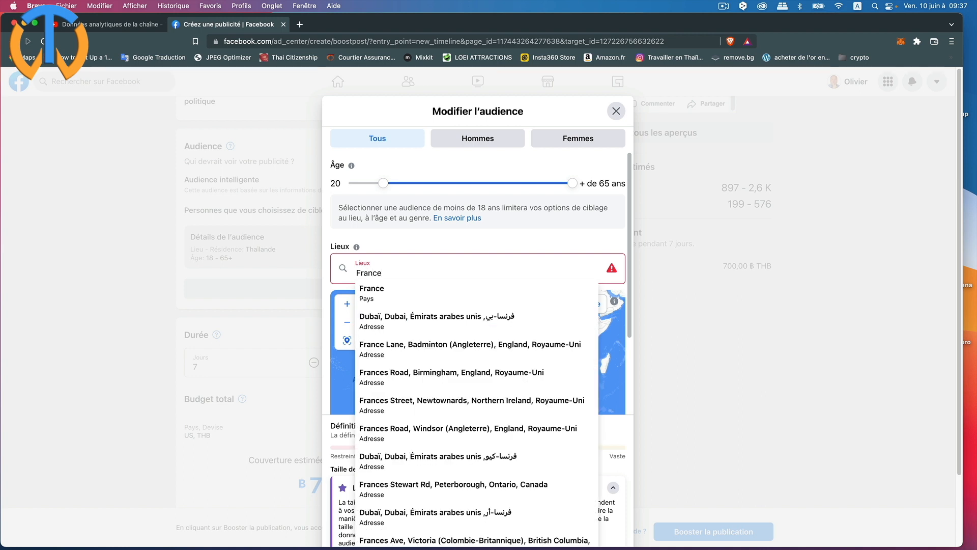
click(368, 287)
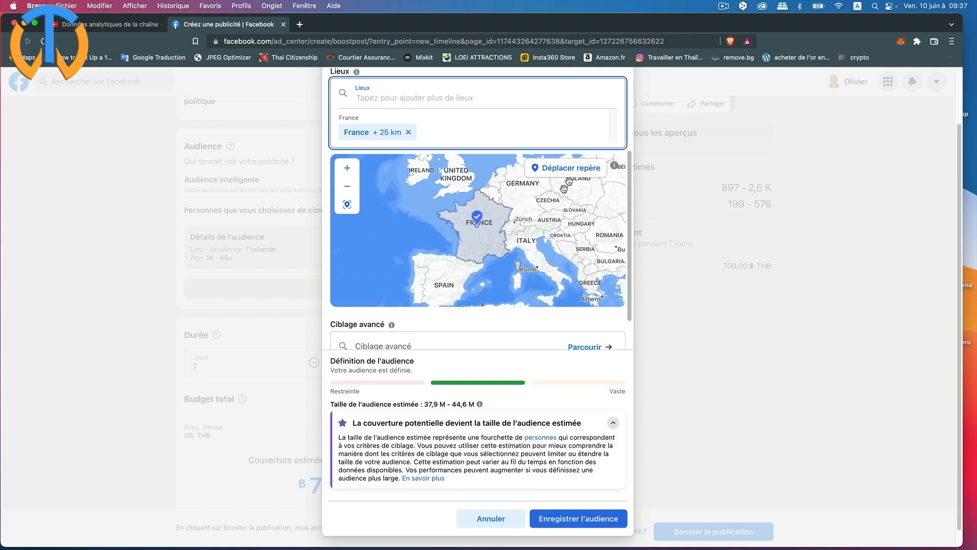
Browse the audience's advanced targeting criteria and examine the demographic options for all parents
scroll(573, 345, down, 2)
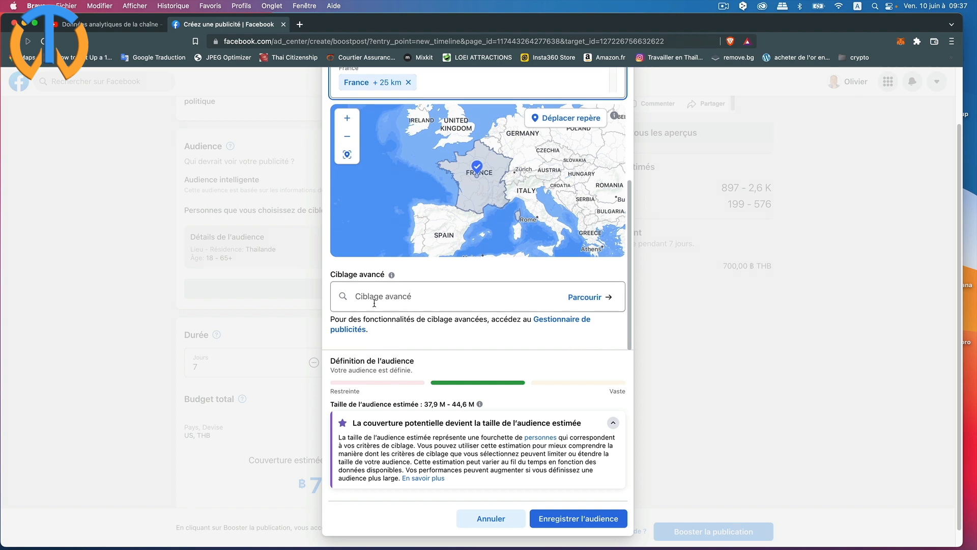
click(586, 302)
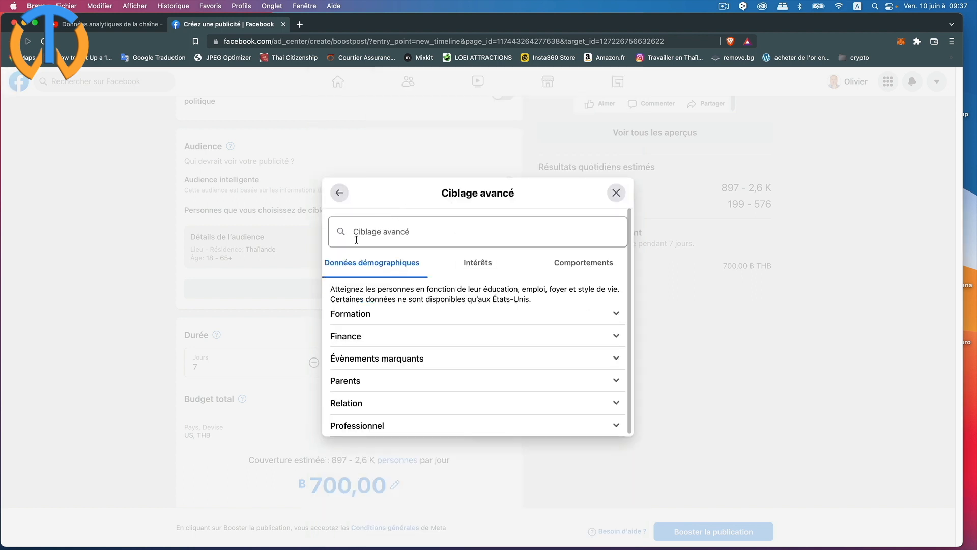
click(348, 385)
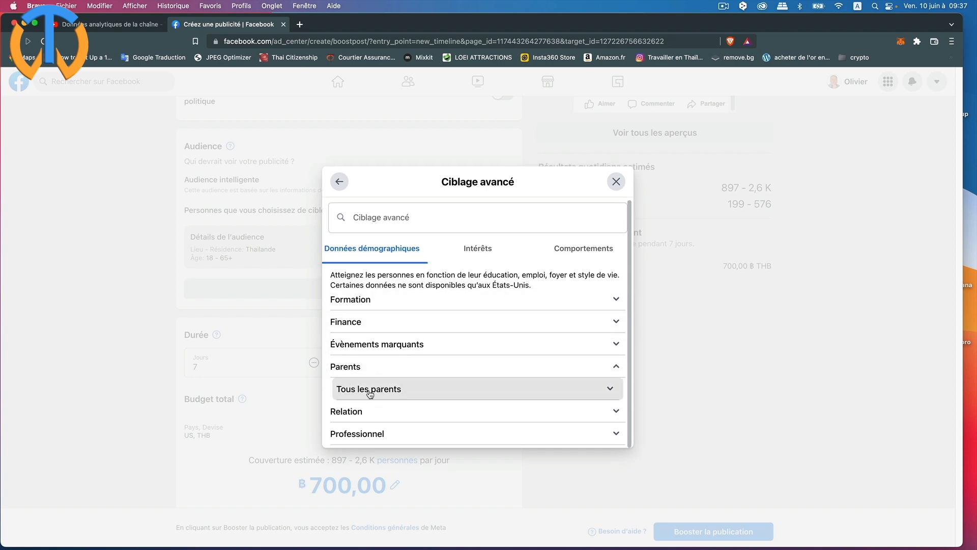
click(370, 393)
scroll(417, 397, down, 3)
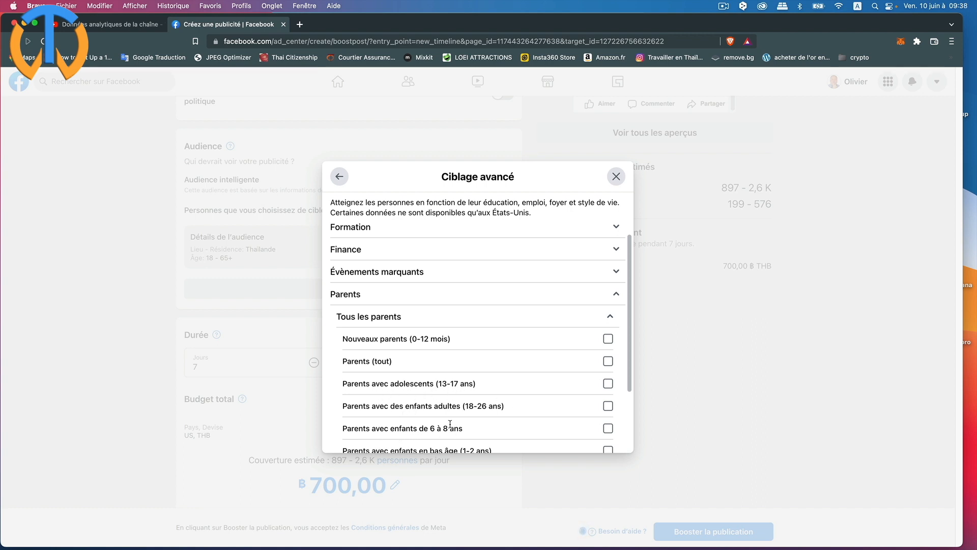
scroll(385, 430, up, 3)
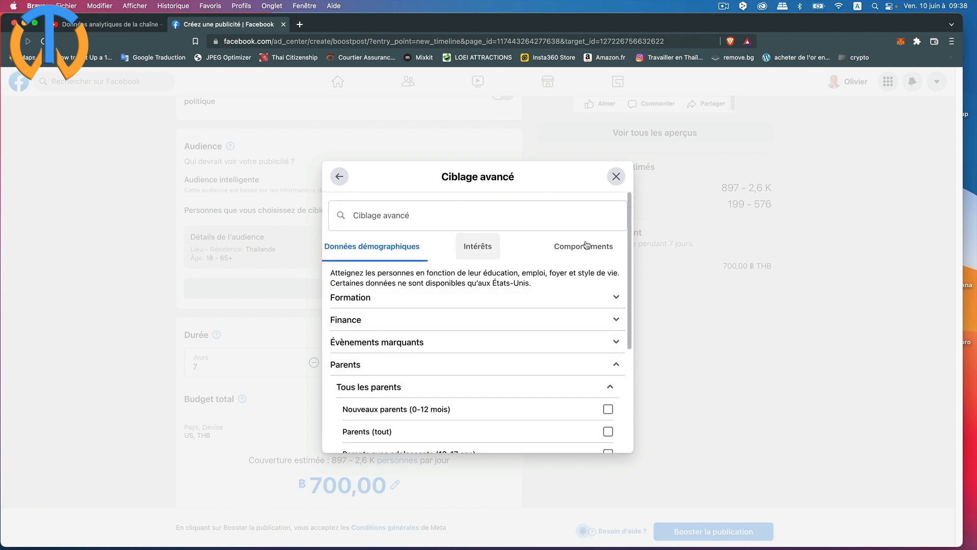
Show the "En ligne" interests within the "Affaires et industrie" category of advanced targeting
click(492, 247)
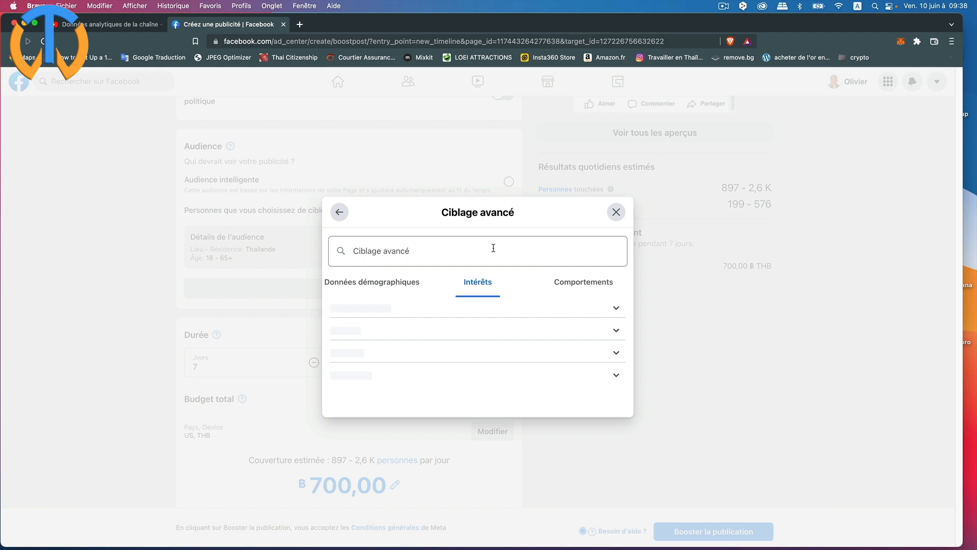
scroll(465, 364, down, 2)
scroll(466, 364, up, 2)
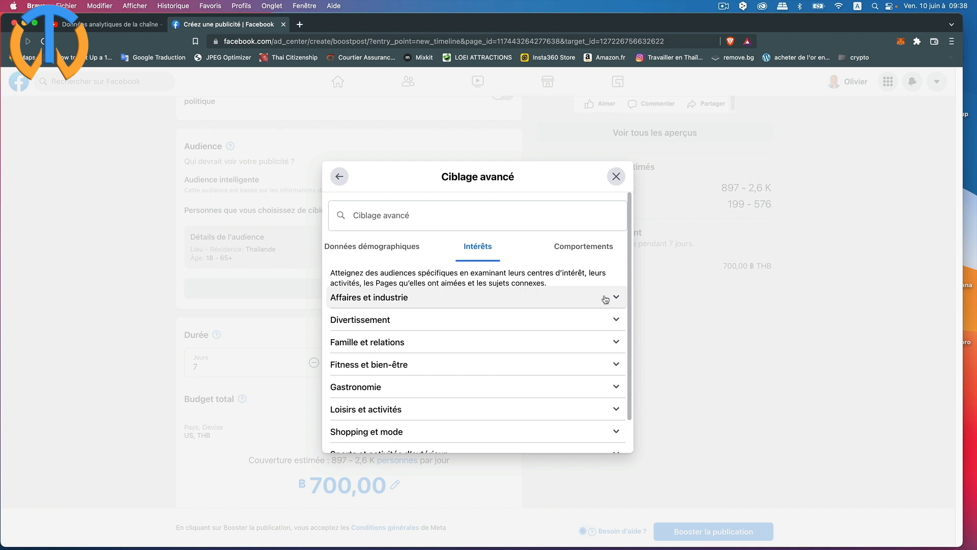
click(386, 301)
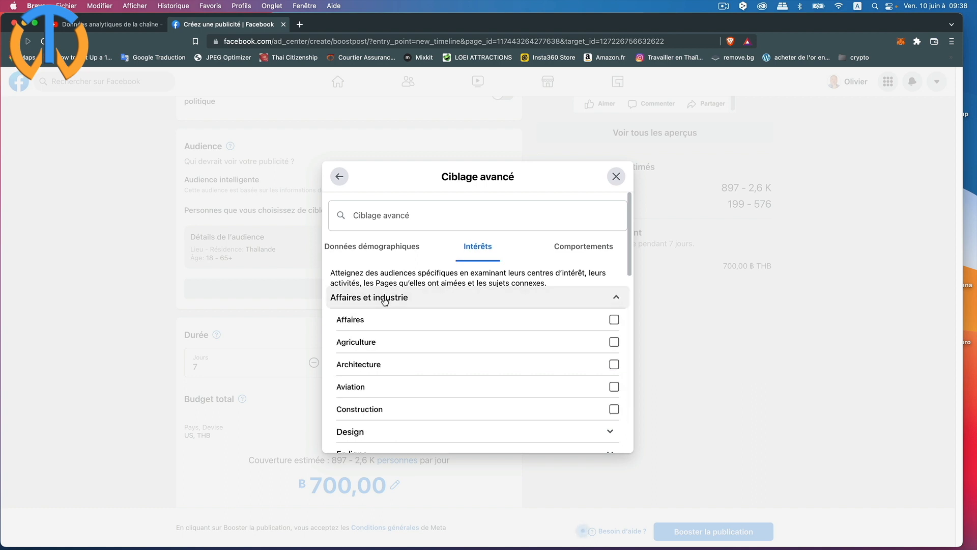
scroll(536, 332, down, 1)
scroll(536, 331, down, 1)
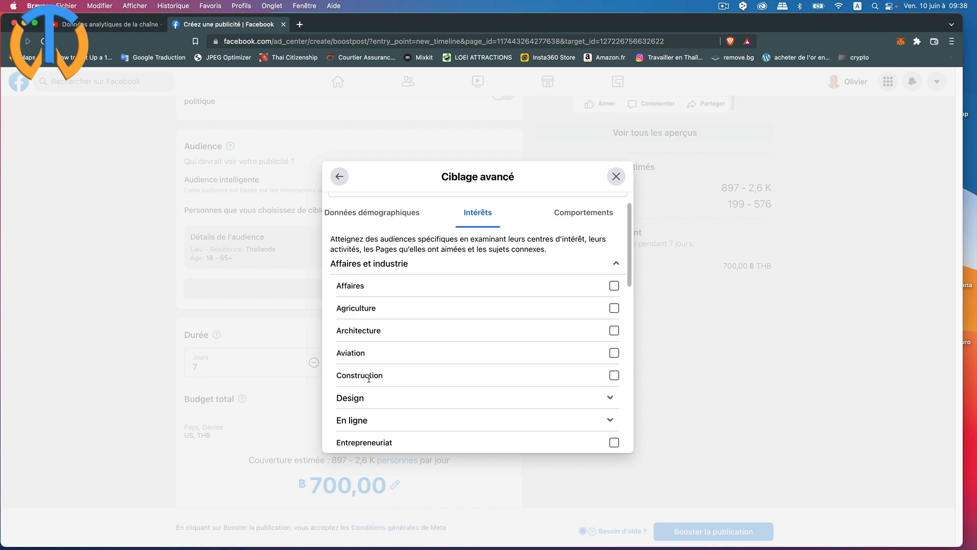
scroll(395, 398, down, 5)
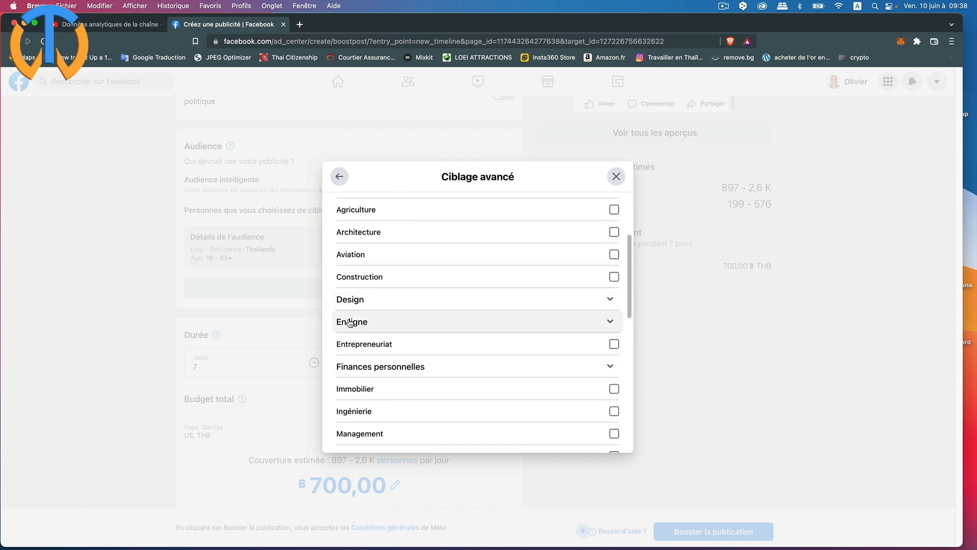
click(367, 326)
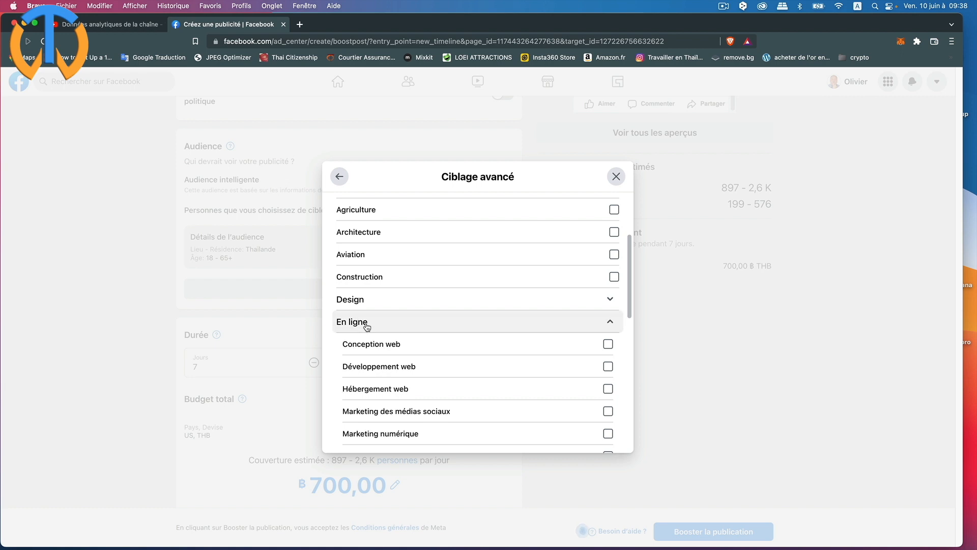
Target the interests Conception web, Développement web, Hébergement web, Marketing des médias sociaux, Marketing numérique and Médias sociaux
scroll(627, 294, down, 3)
click(608, 271)
click(608, 293)
click(608, 317)
click(608, 340)
click(608, 361)
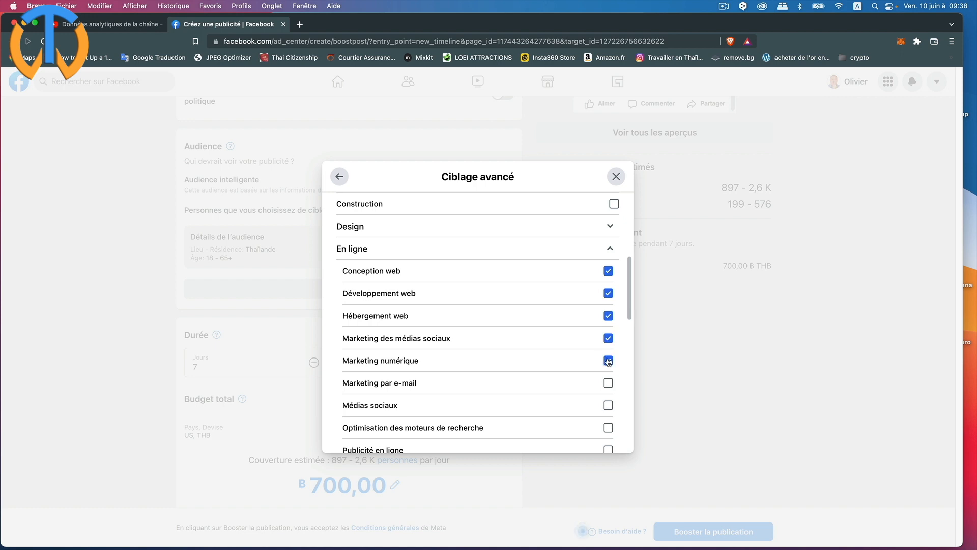
scroll(534, 360, down, 1)
click(608, 391)
scroll(529, 374, down, 5)
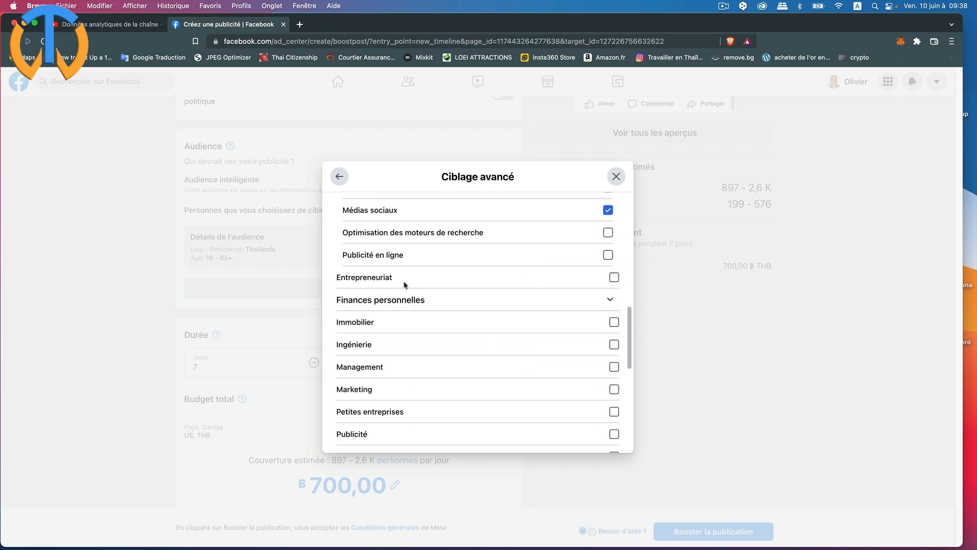
scroll(448, 341, down, 1)
scroll(448, 345, down, 2)
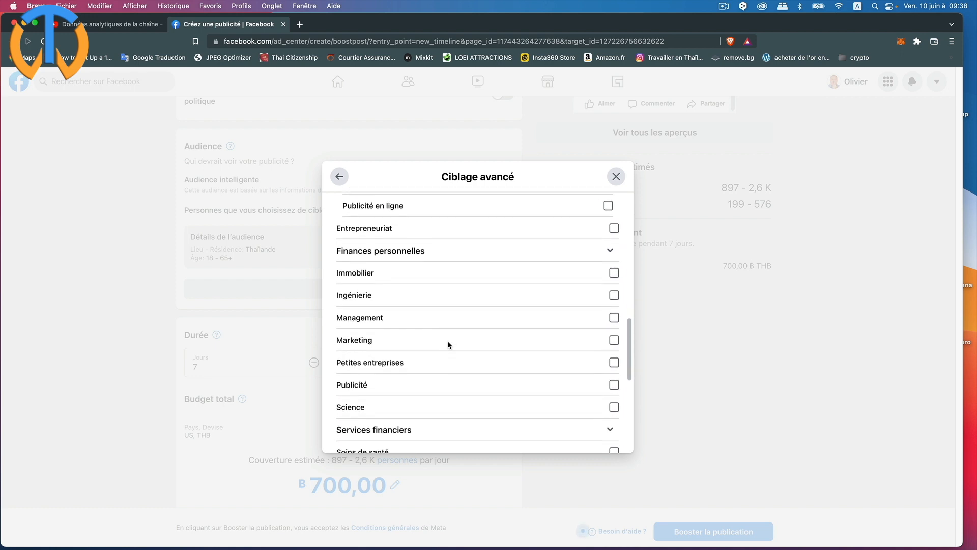
Add Marketing and Publicité from the "Affaires et industrie" category to the targeted interests
click(613, 329)
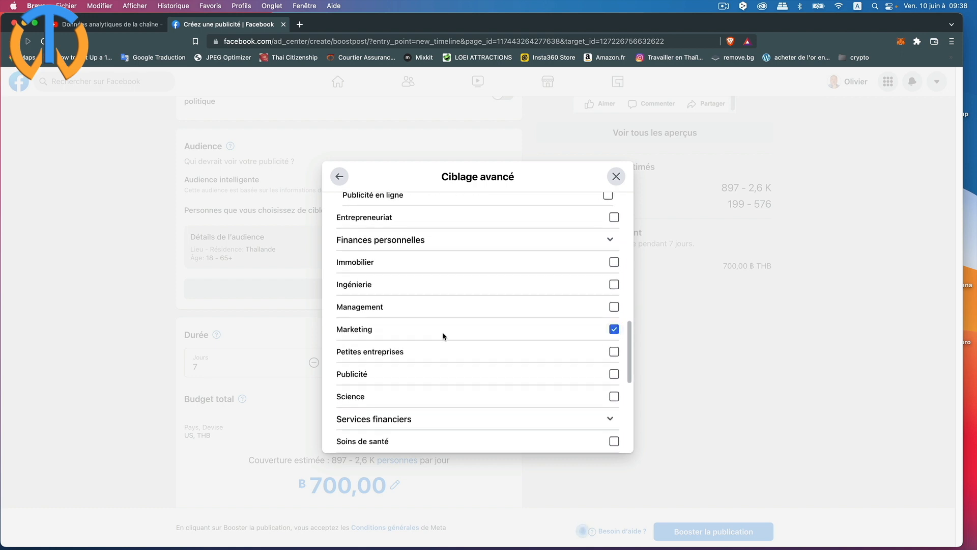
scroll(442, 332, down, 5)
scroll(442, 332, down, 1)
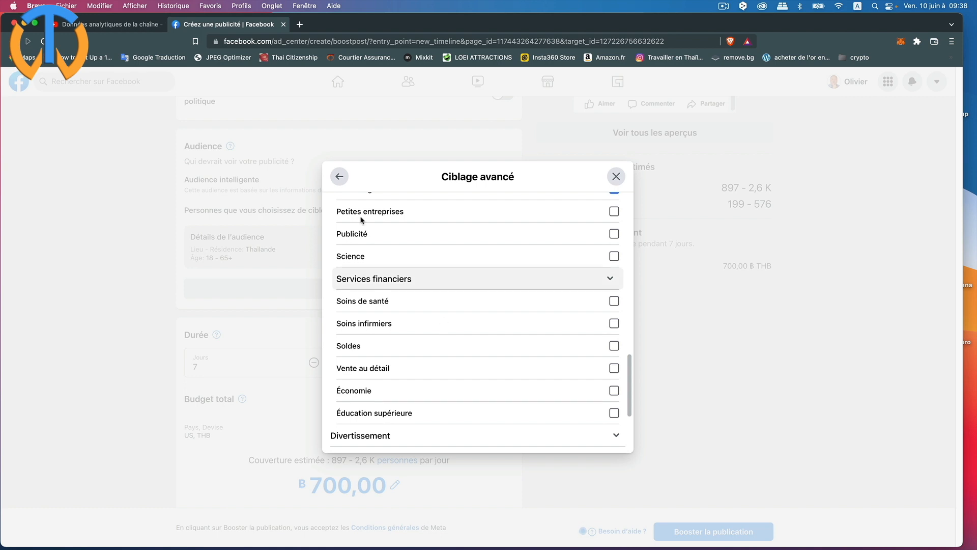
click(613, 235)
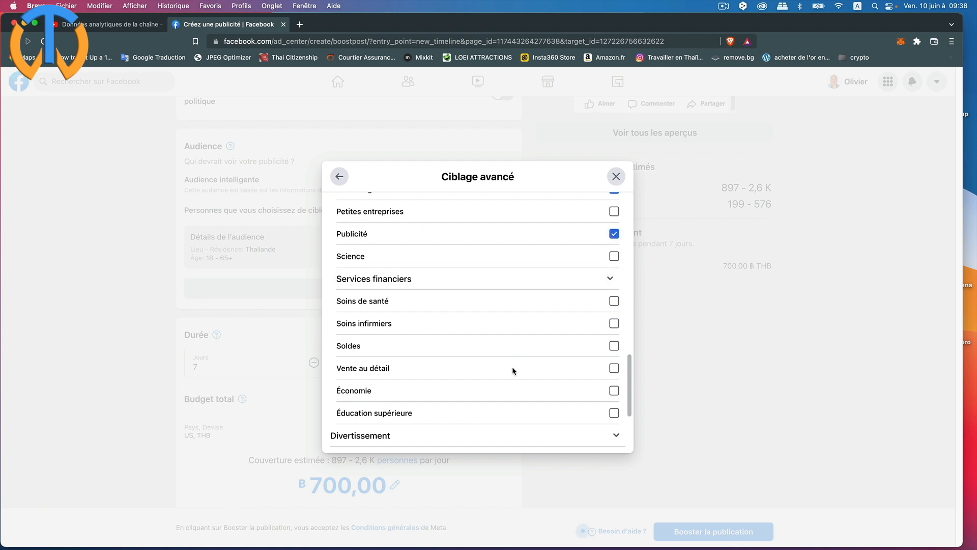
Browse the Divertissement interests and target "Logiciels gratuits" from the Ordinateurs group of the Technologie category
scroll(438, 364, down, 6)
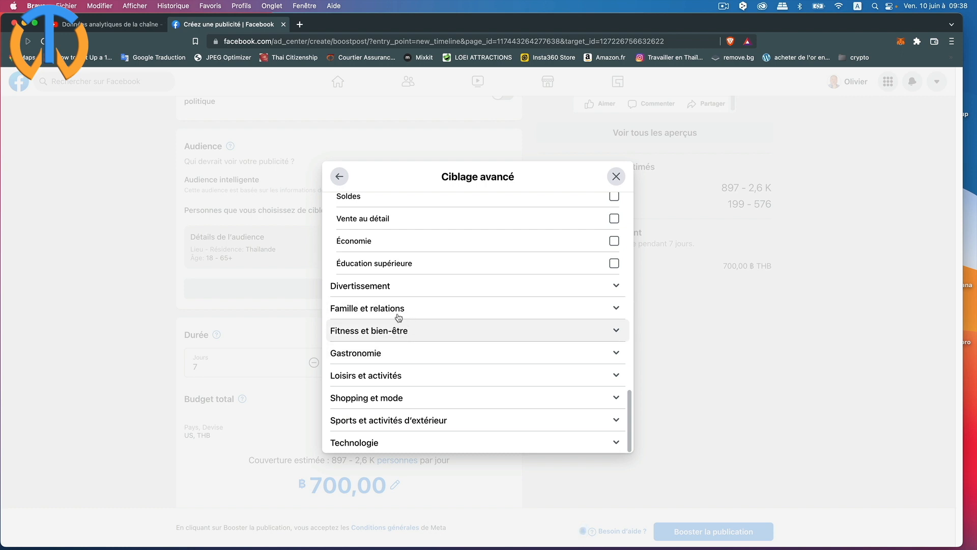
click(378, 288)
scroll(427, 327, down, 3)
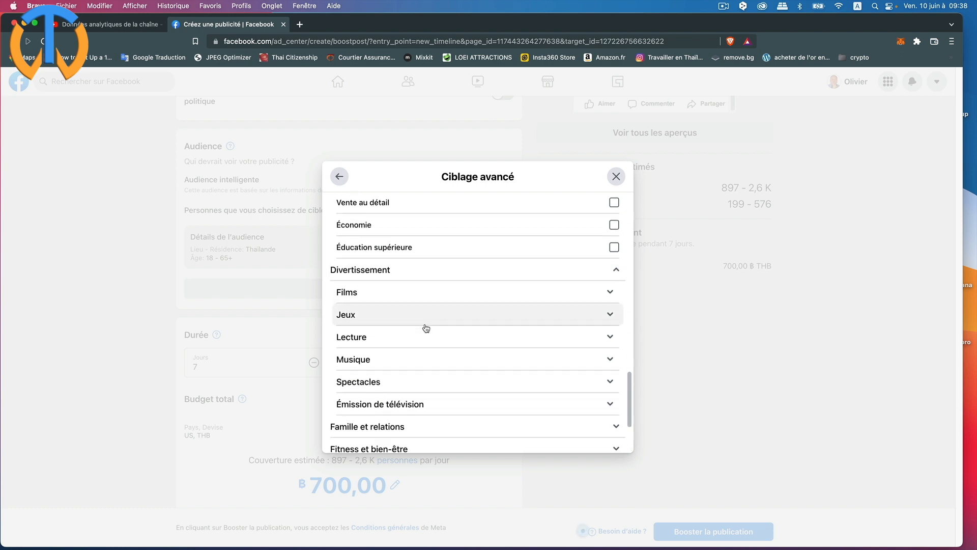
scroll(426, 328, down, 2)
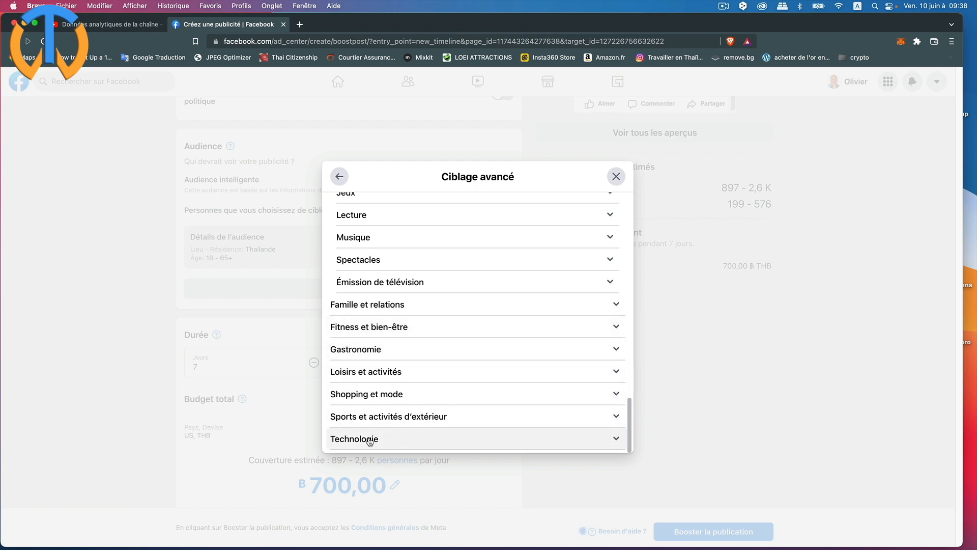
scroll(437, 387, down, 2)
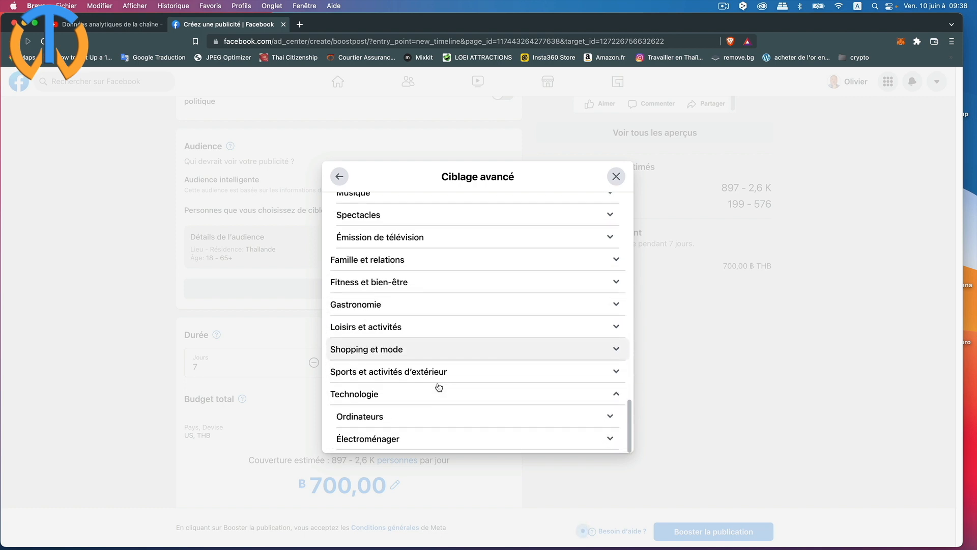
click(375, 417)
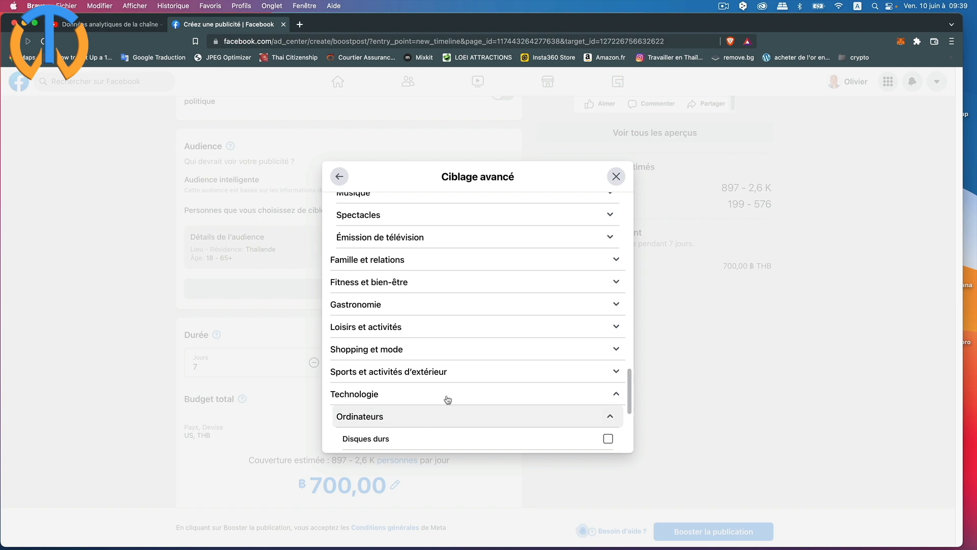
scroll(448, 398, down, 6)
scroll(448, 398, down, 1)
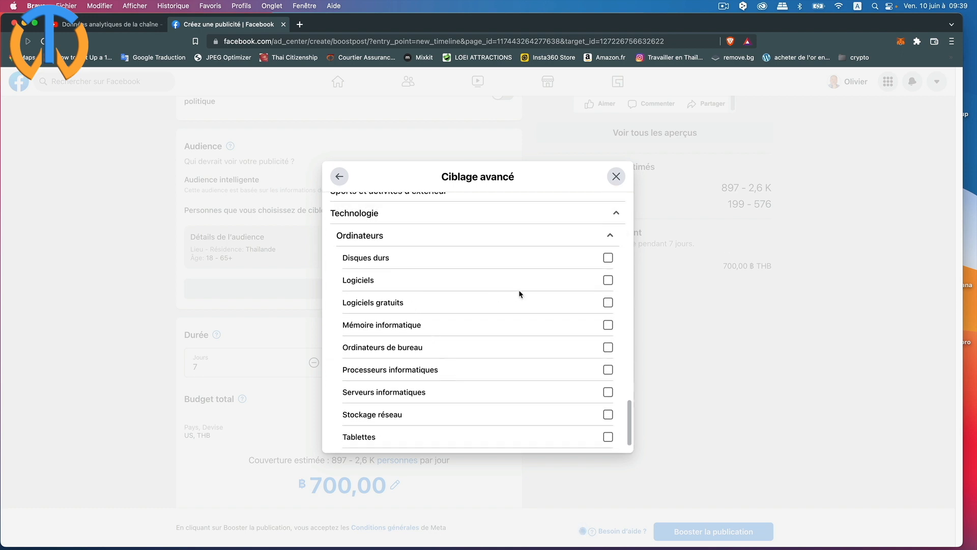
click(607, 302)
scroll(486, 376, down, 2)
Examine the behaviour criteria of advanced targeting, including "Activités numériques" and its "Facebook page admins" options
scroll(487, 370, up, 15)
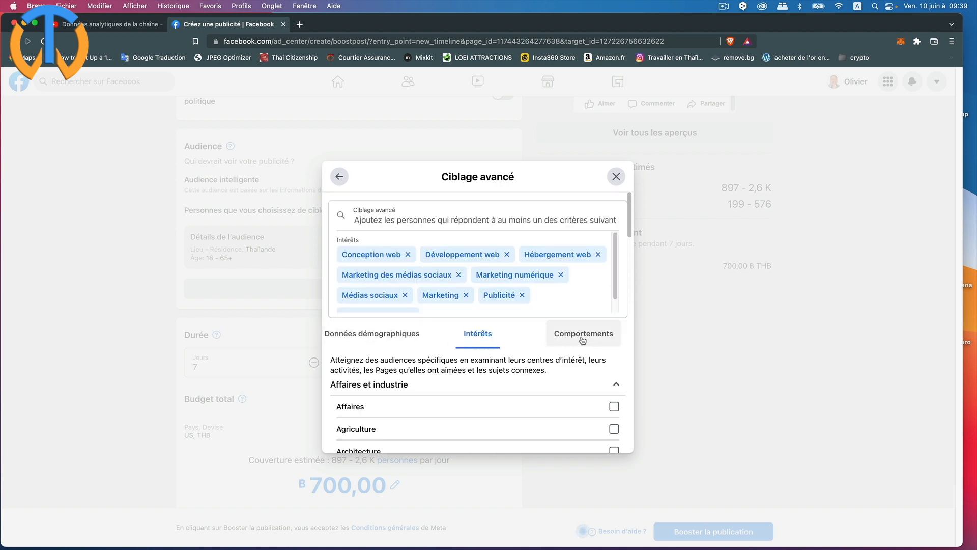
click(593, 335)
scroll(459, 361, down, 3)
scroll(459, 360, down, 3)
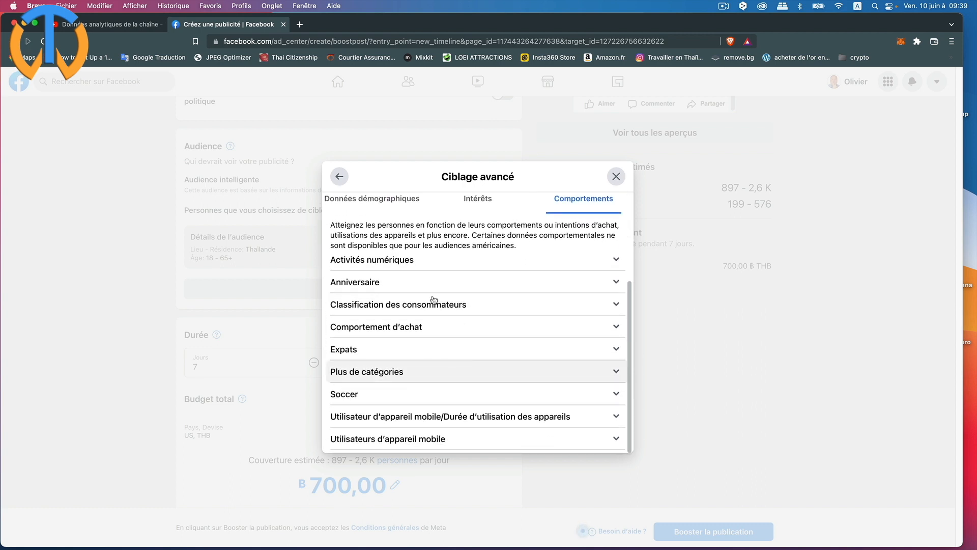
click(373, 262)
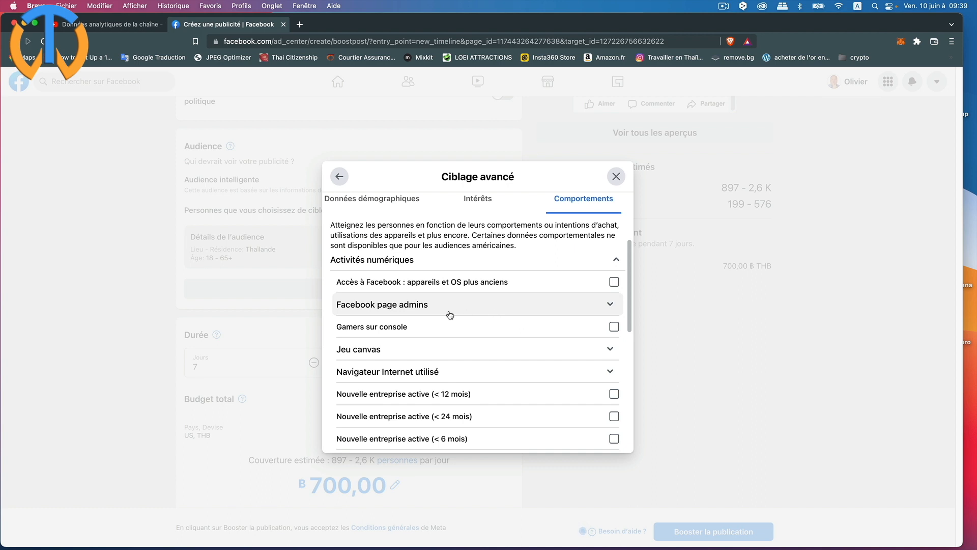
click(424, 305)
scroll(527, 337, down, 3)
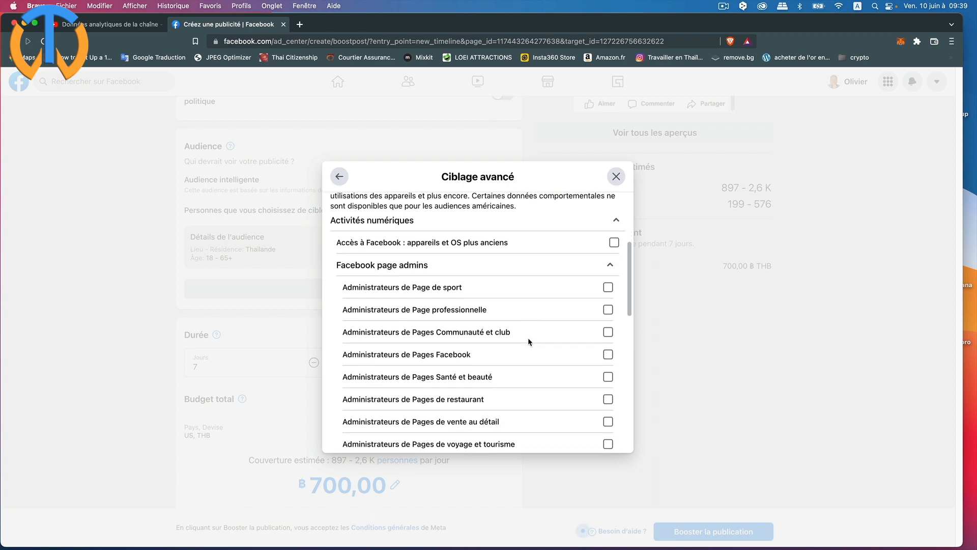
scroll(528, 338, down, 5)
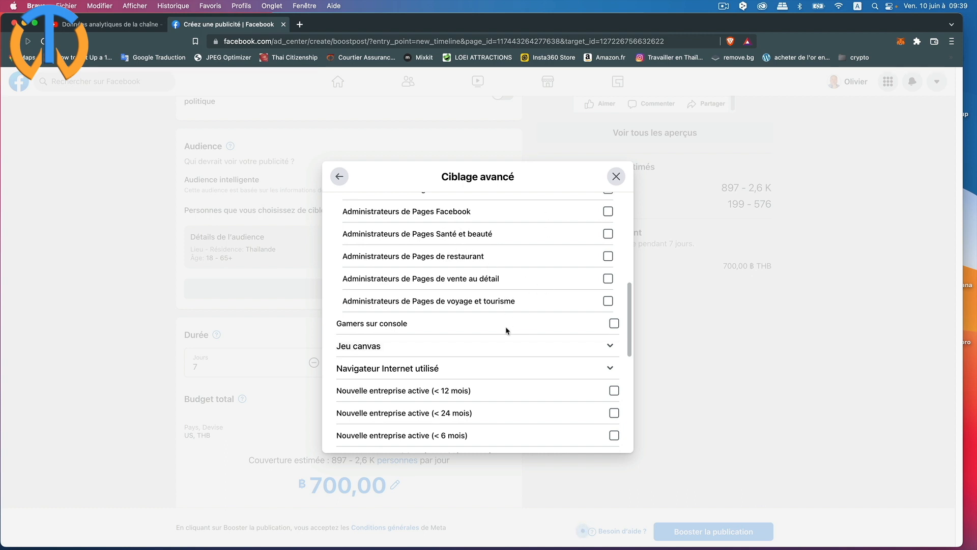
scroll(506, 328, down, 5)
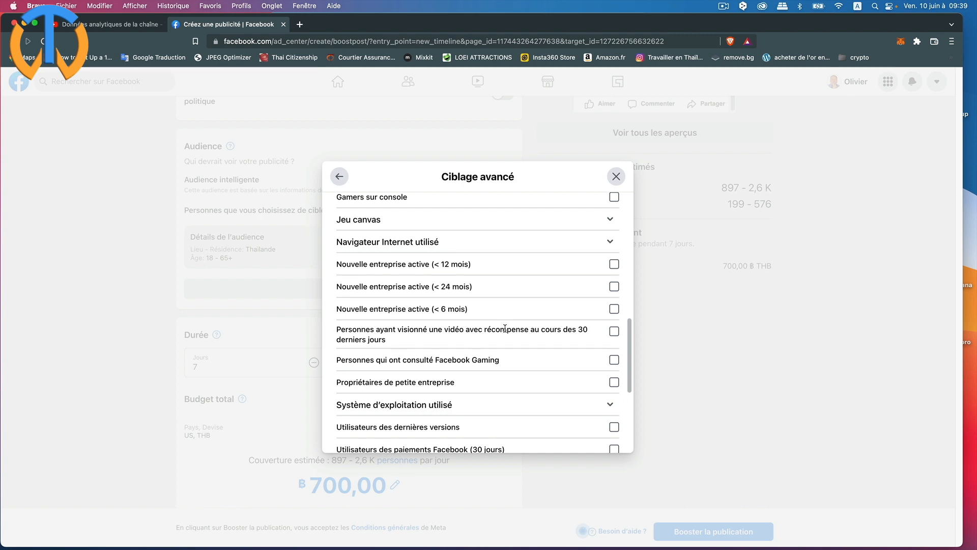
scroll(505, 329, down, 7)
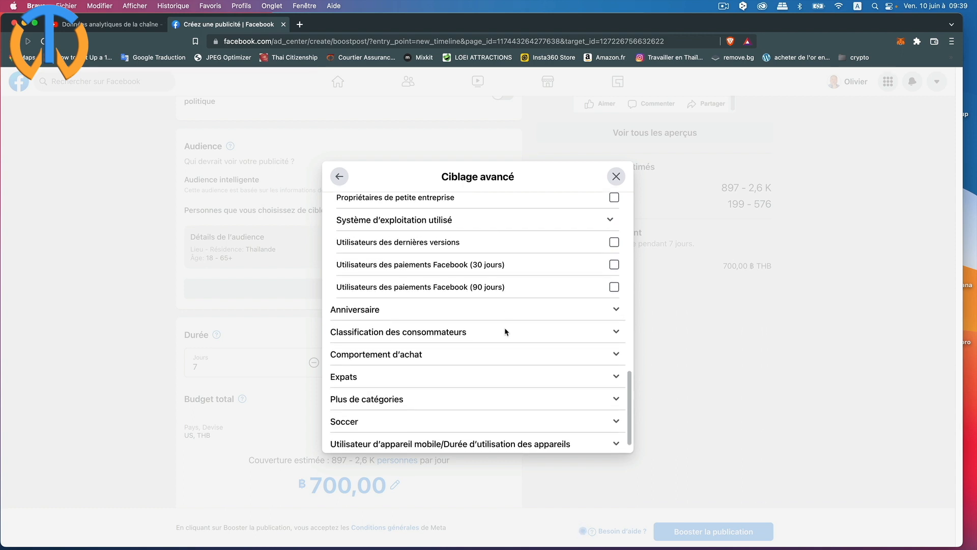
scroll(505, 331, down, 1)
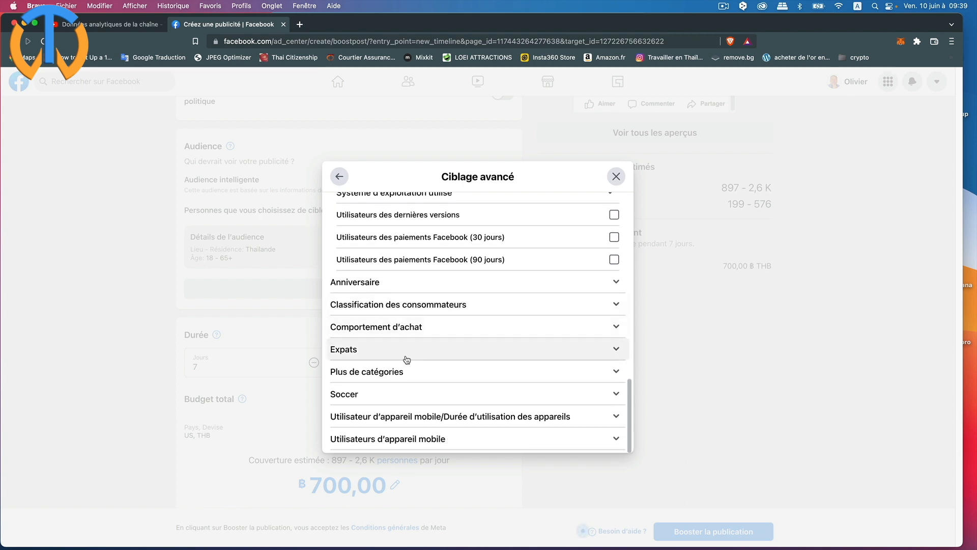
scroll(392, 380, up, 10)
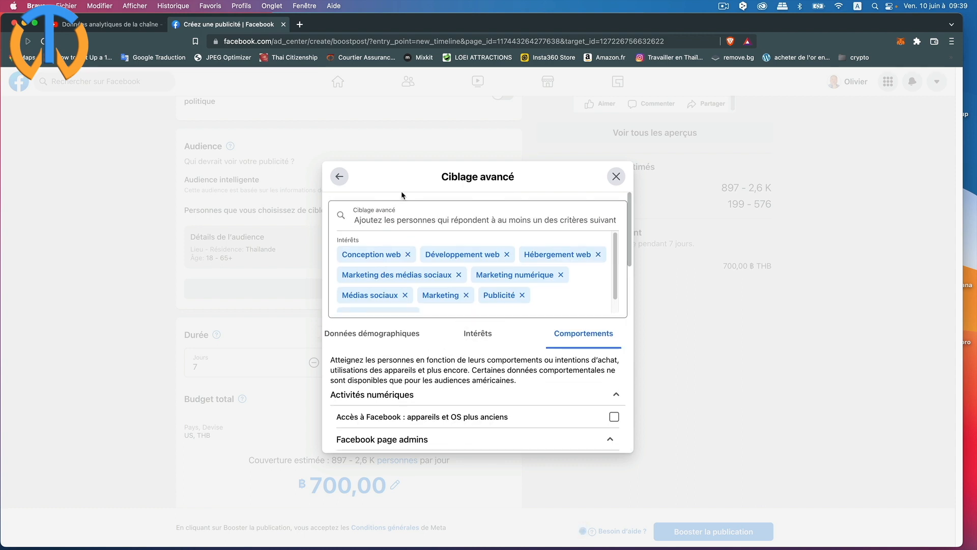
scroll(504, 372, down, 1)
scroll(500, 373, down, 10)
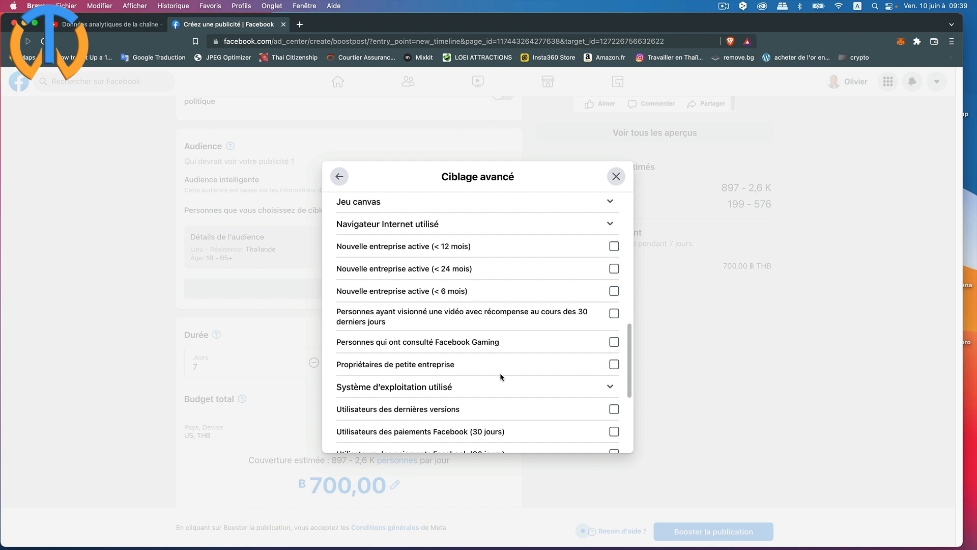
scroll(500, 374, up, 10)
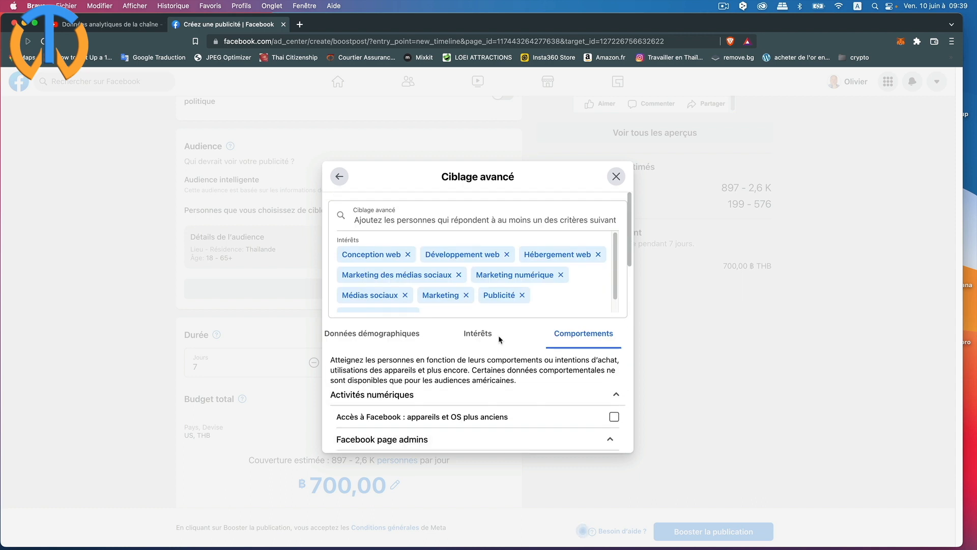
Return to the audience settings, review the audience definition and save the audience
click(340, 178)
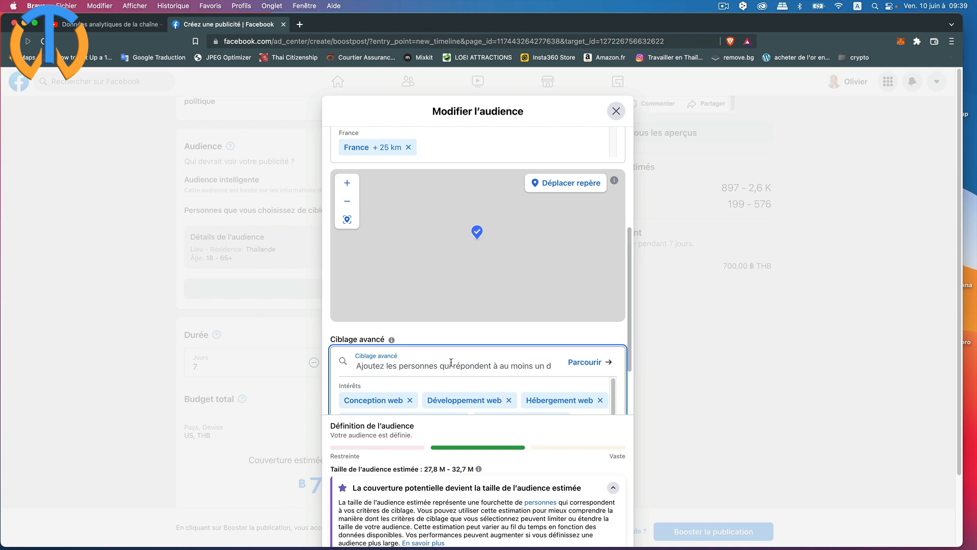
scroll(506, 407, down, 1)
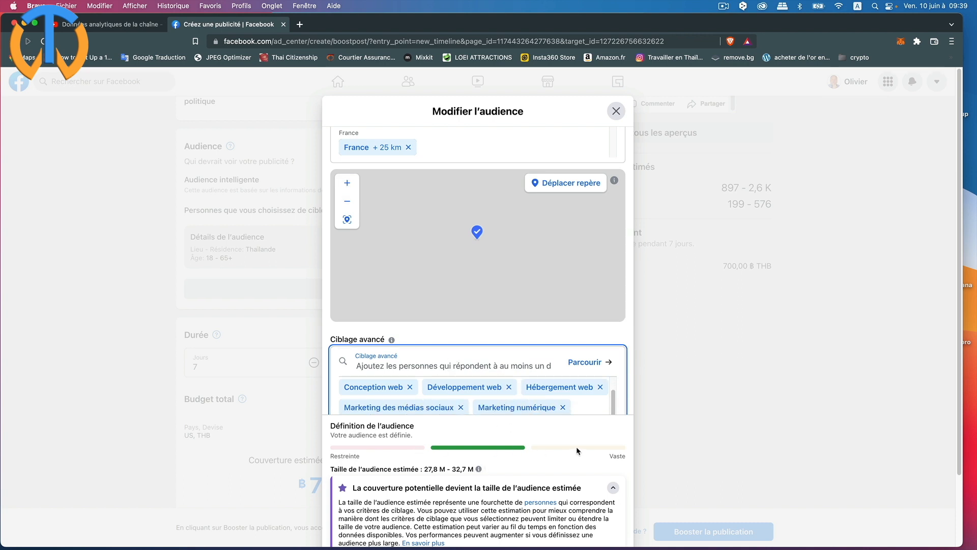
scroll(576, 447, down, 2)
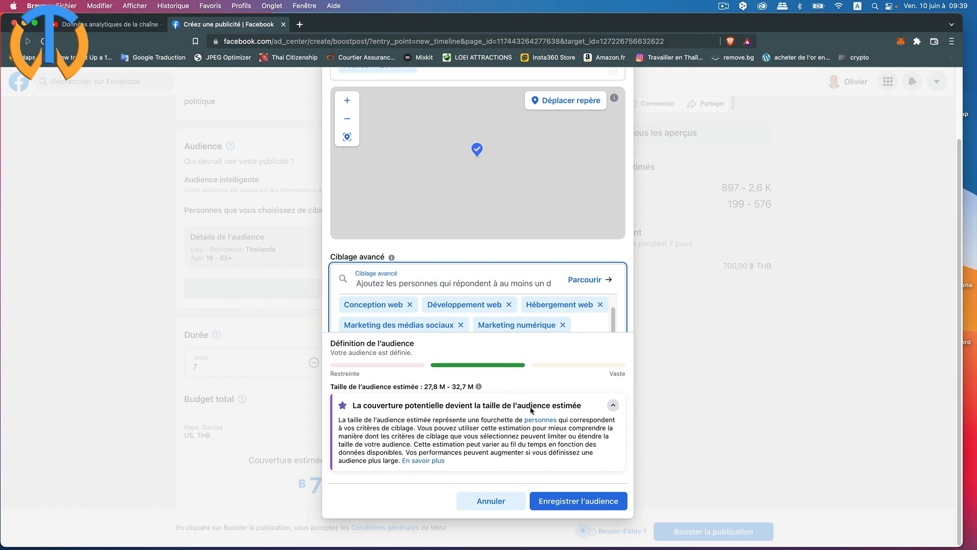
click(576, 502)
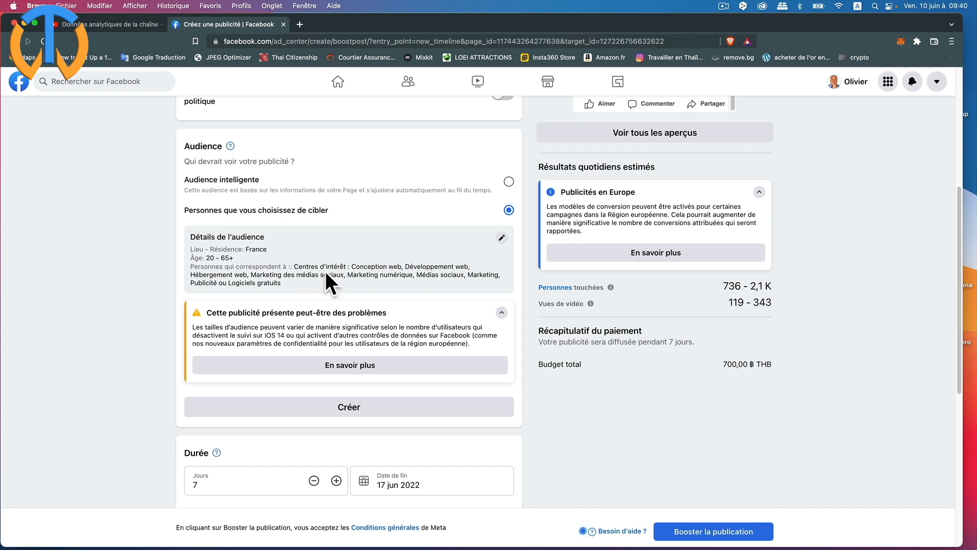
Shorten the ad's duration to 4 days so that it ends on 14 June 2022
scroll(325, 278, down, 5)
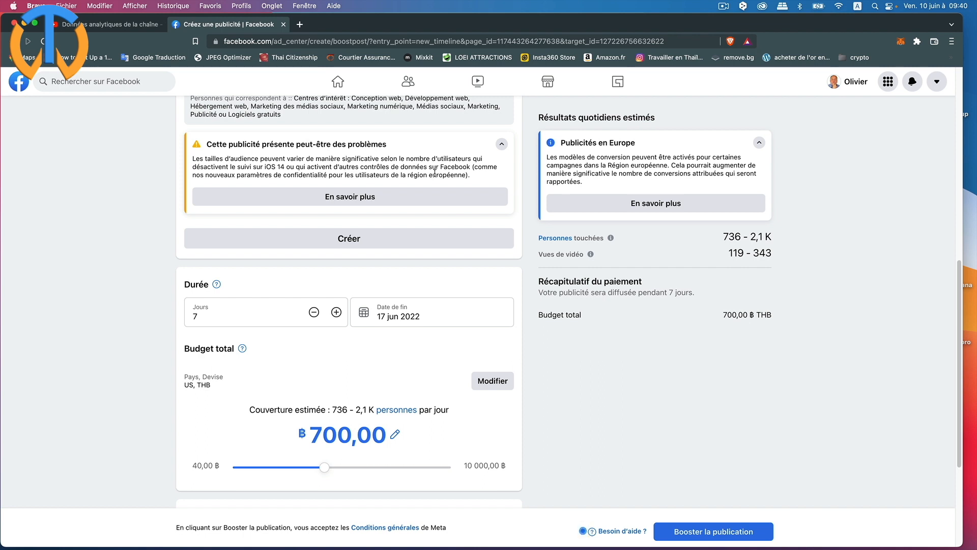
scroll(435, 173, down, 4)
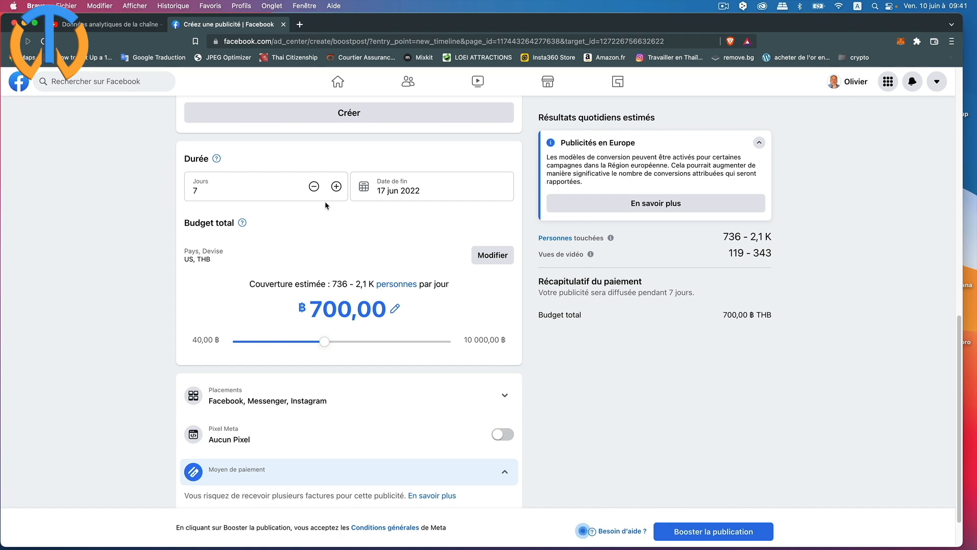
click(315, 188)
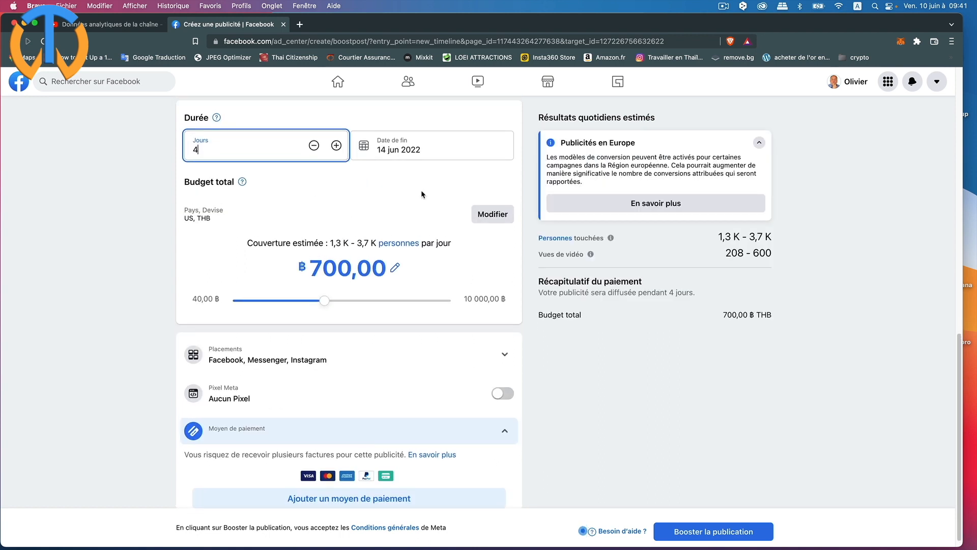
Raise the ad's total budget to 2 000 THB
scroll(422, 194, up, 1)
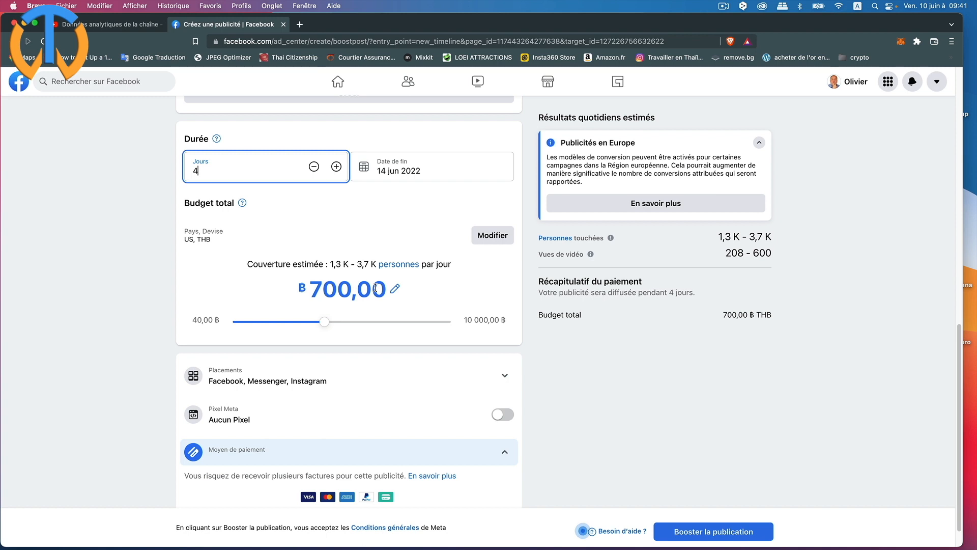
click(324, 323)
drag(326, 325, 393, 308)
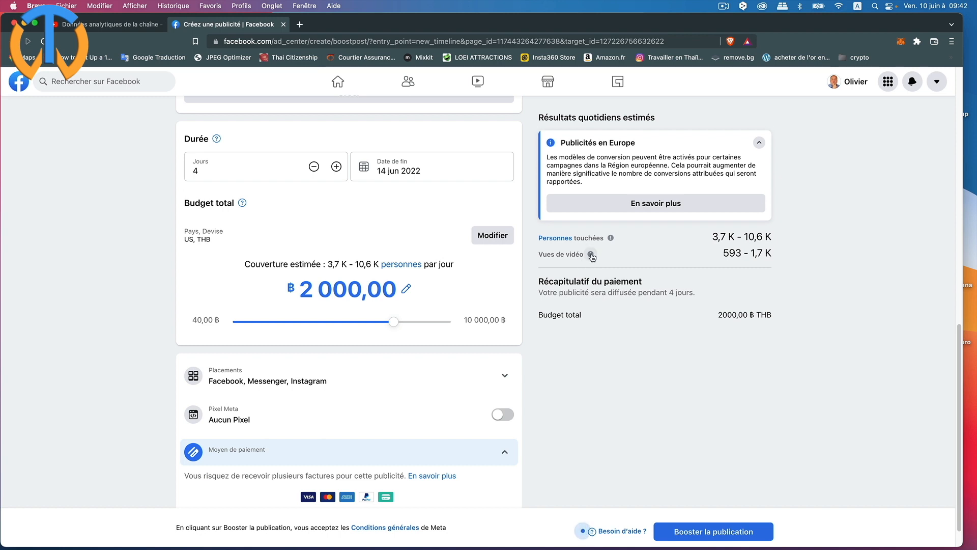
mouse_move(591, 255)
Remove Instagram and Messenger from the ad's placements, keeping only Facebook
scroll(598, 368, down, 1)
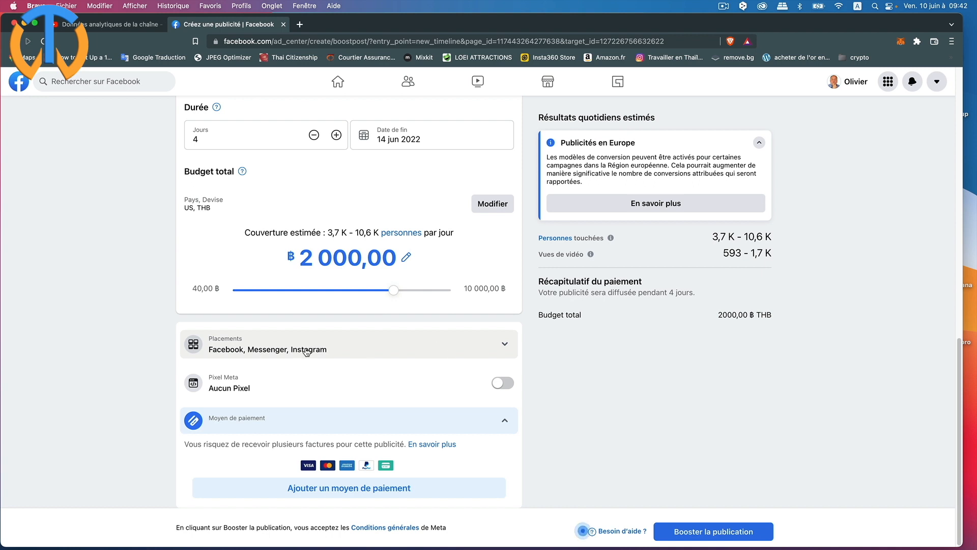
click(504, 347)
scroll(339, 404, down, 3)
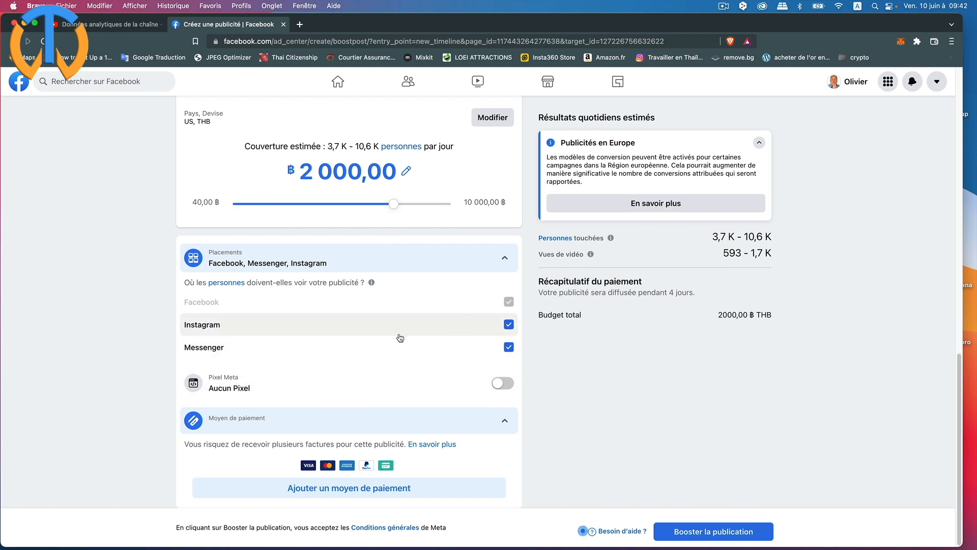
click(509, 326)
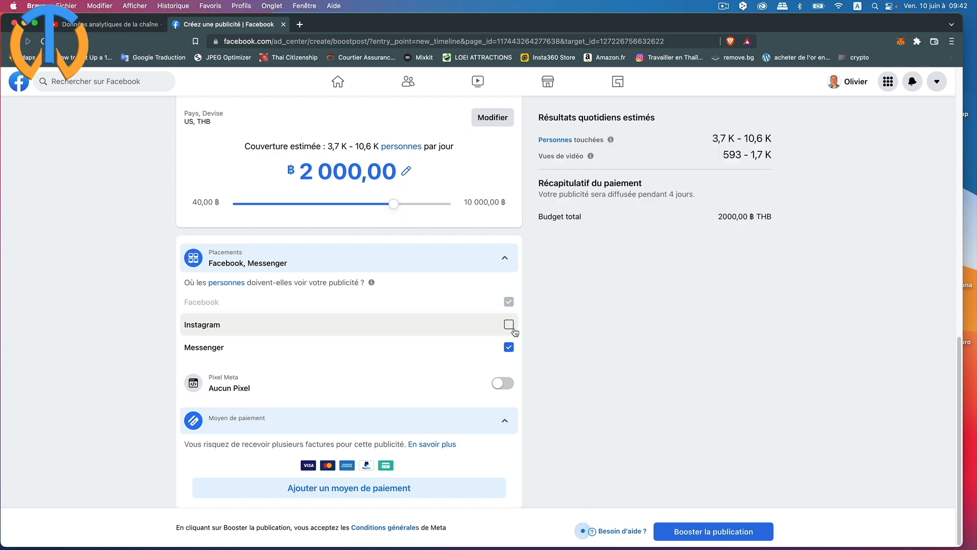
click(509, 348)
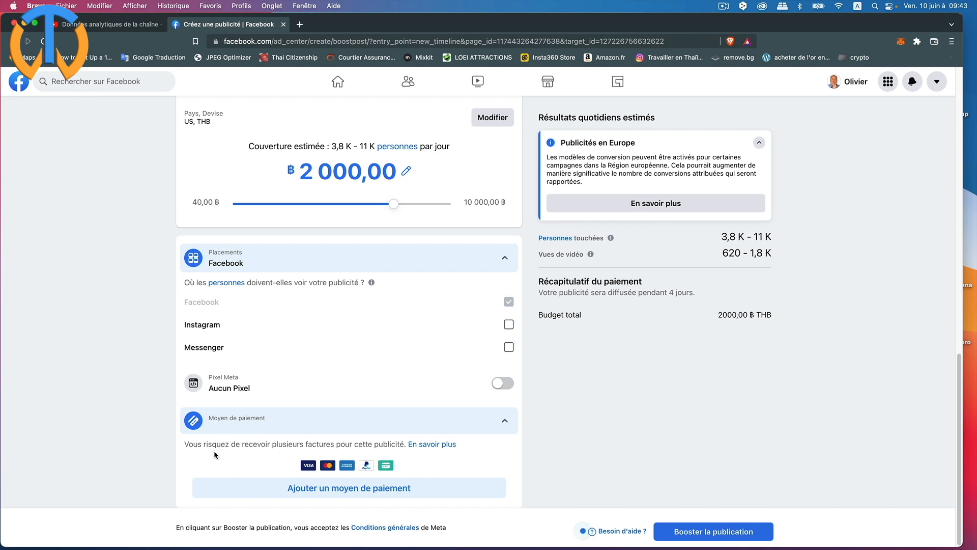
Start adding a payment method for the ad, and add 500 baht of prepaid funds using the MasterCard
click(338, 491)
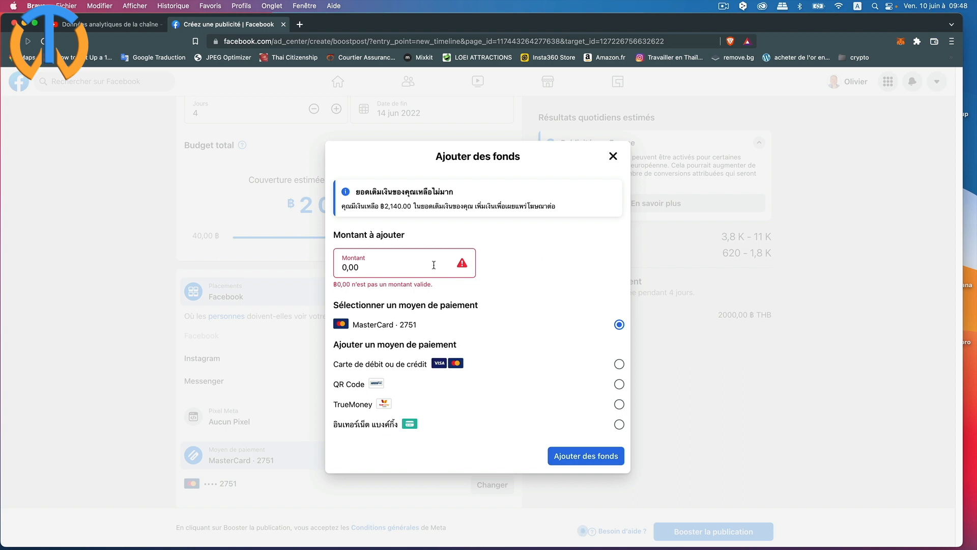
drag(381, 267, 301, 264)
text(500)
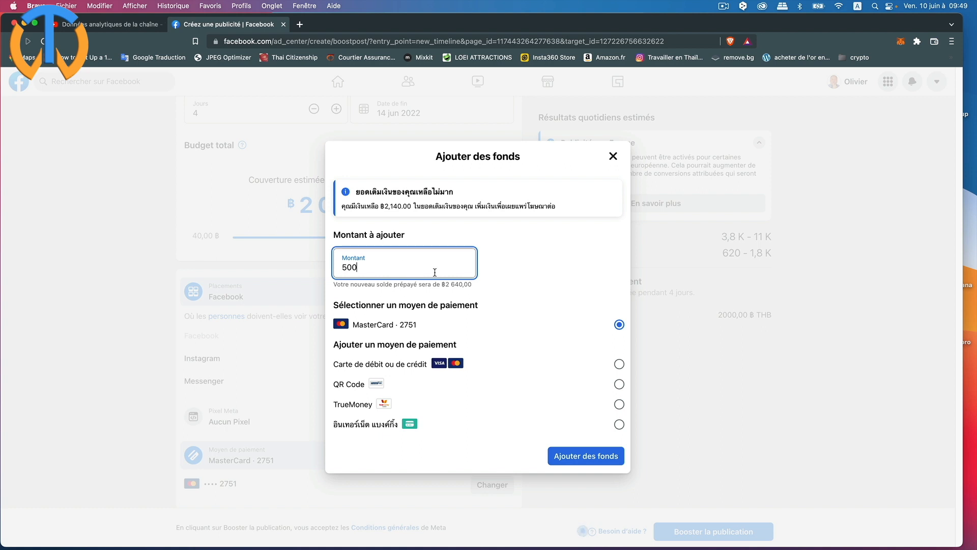
click(586, 456)
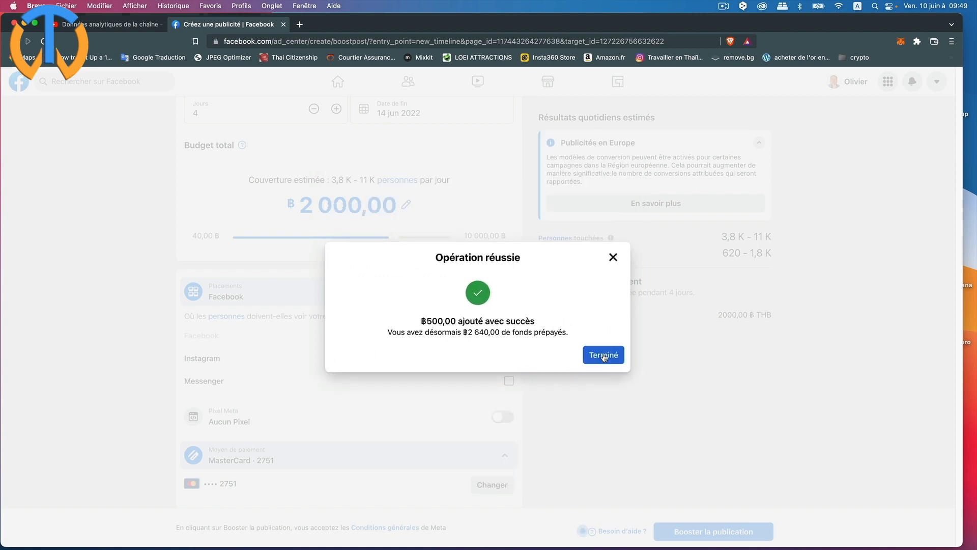
click(605, 357)
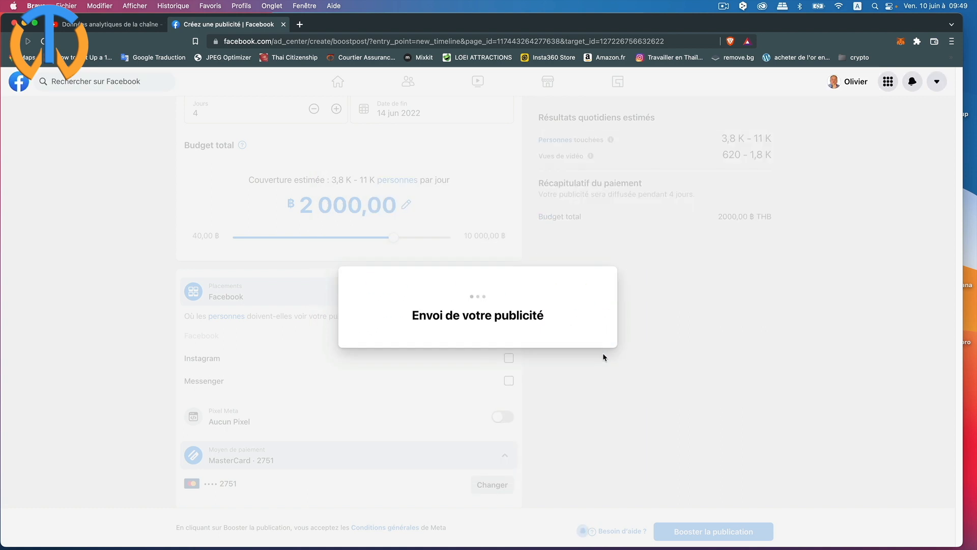